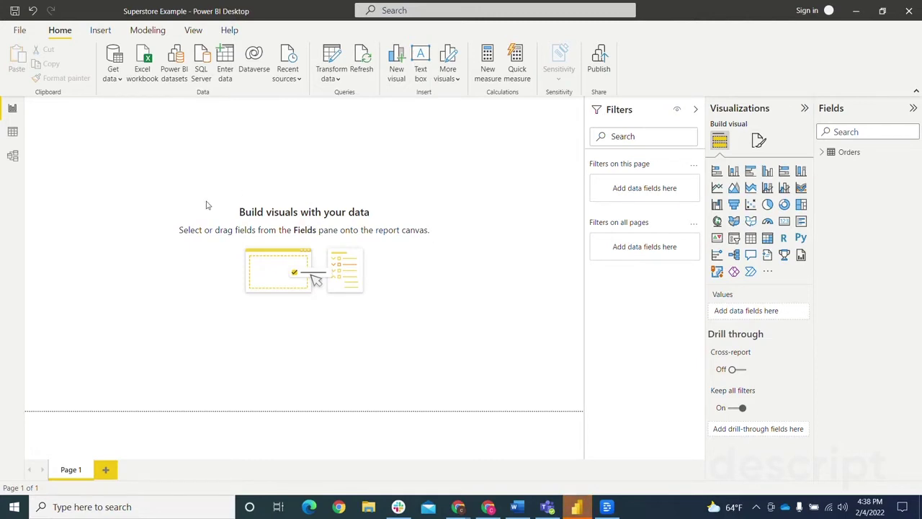
Check the Power BI Desktop version number and its December 2021 release date.
left_click(20, 31)
key("Escape")
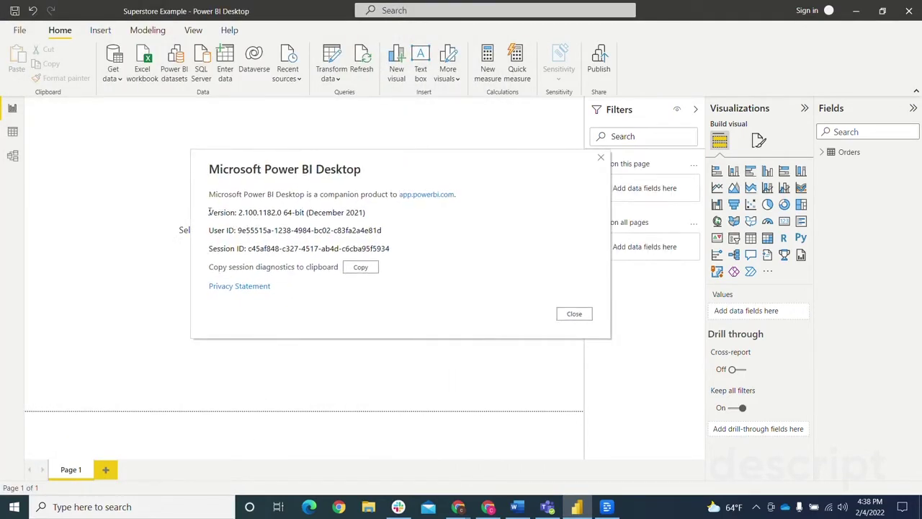
left_click_drag(208, 213, 369, 214)
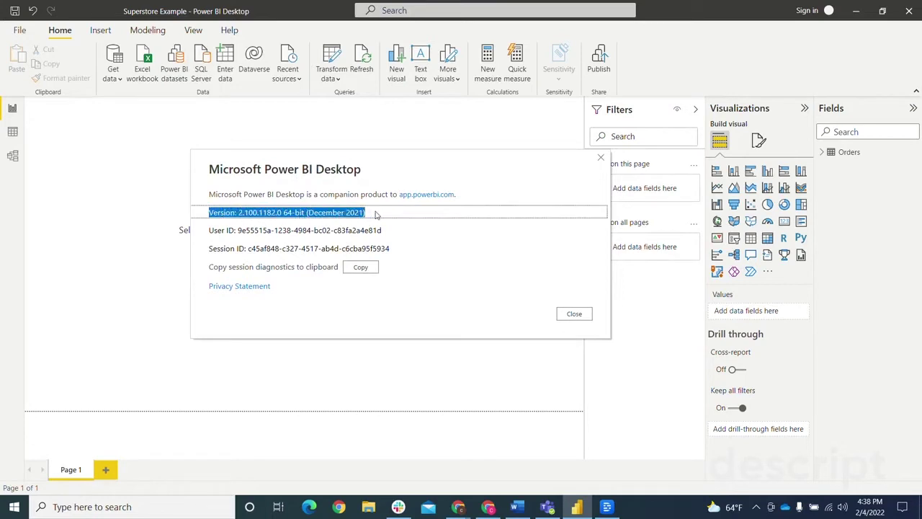
left_click(329, 214)
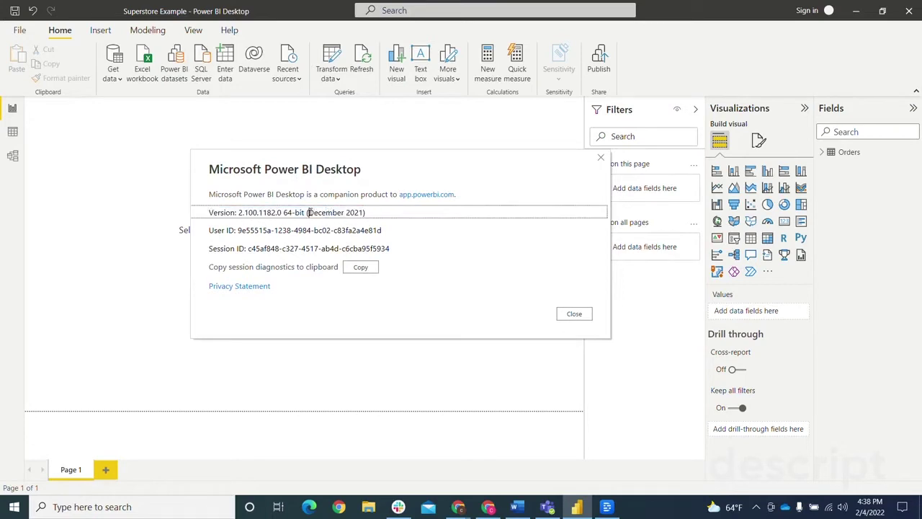
left_click_drag(308, 213, 365, 213)
left_click(372, 216)
left_click(577, 317)
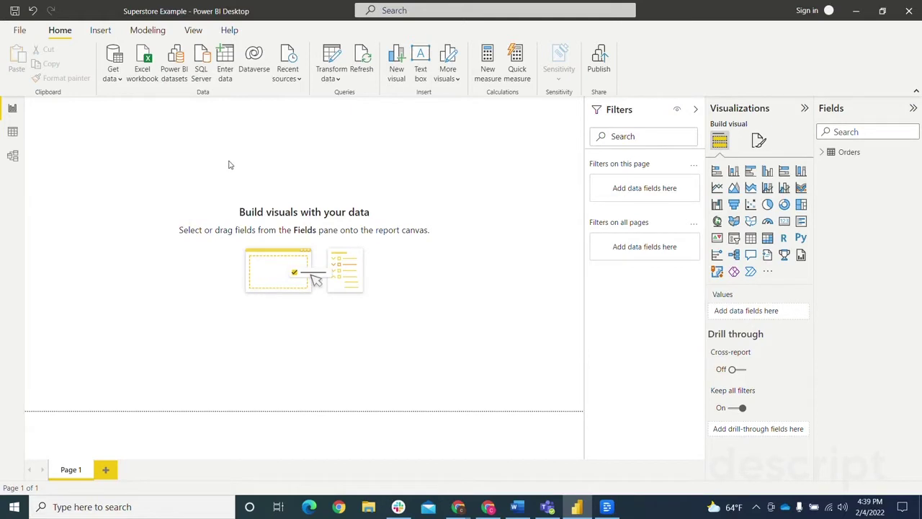
Enable the Sparklines preview feature in Options and apply it.
left_click(20, 30)
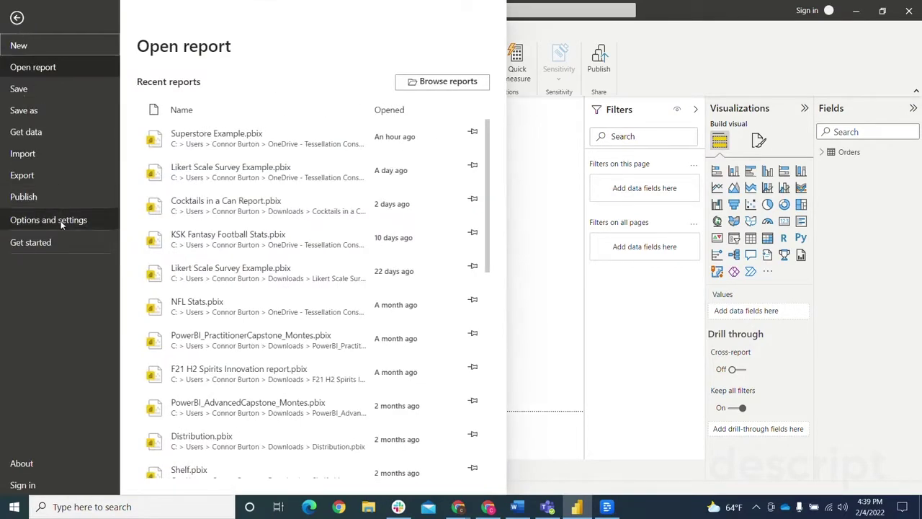
left_click(62, 225)
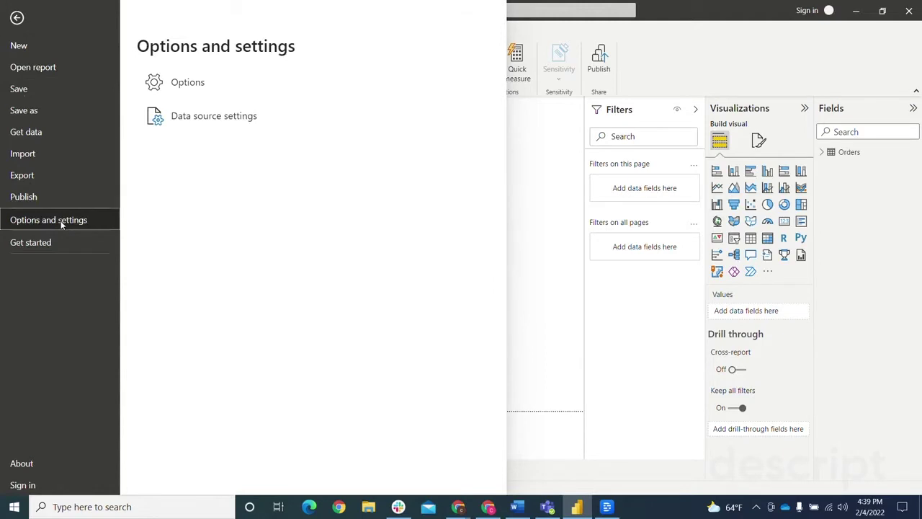
left_click(190, 83)
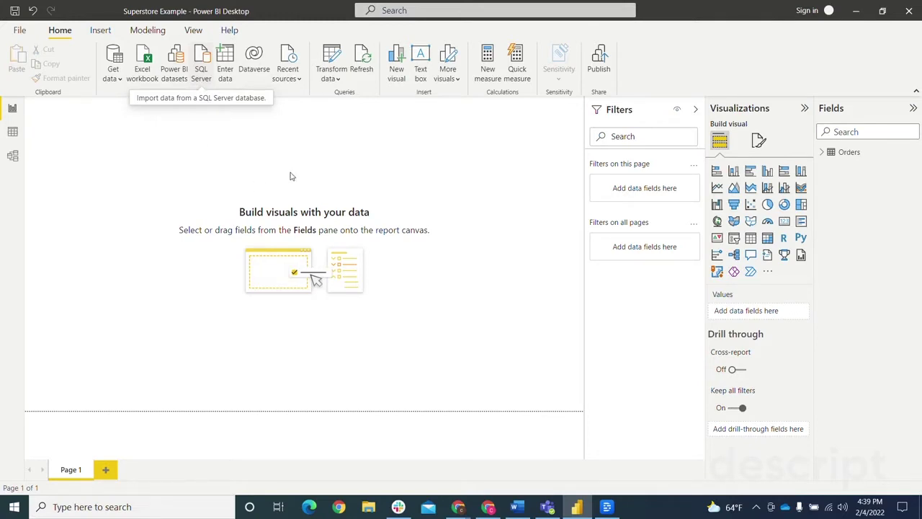
left_click_drag(350, 76, 260, 73)
left_click(235, 282)
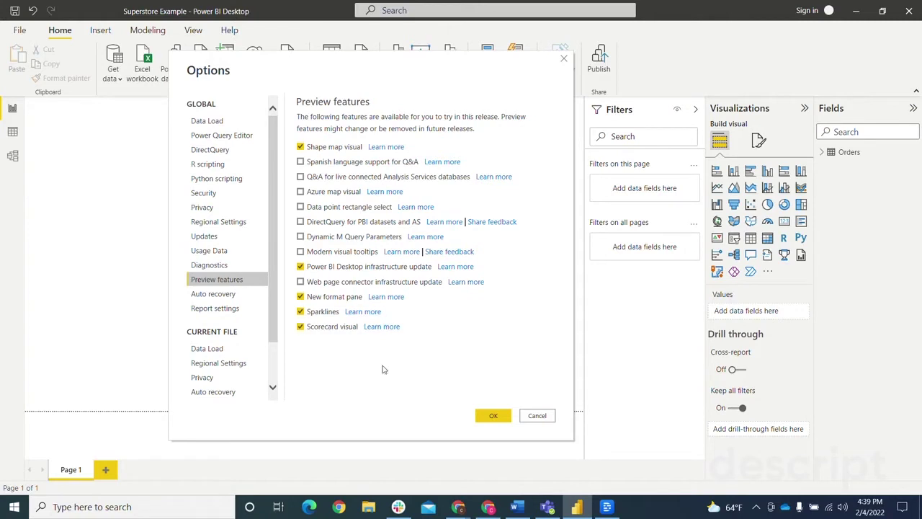
left_click(494, 417)
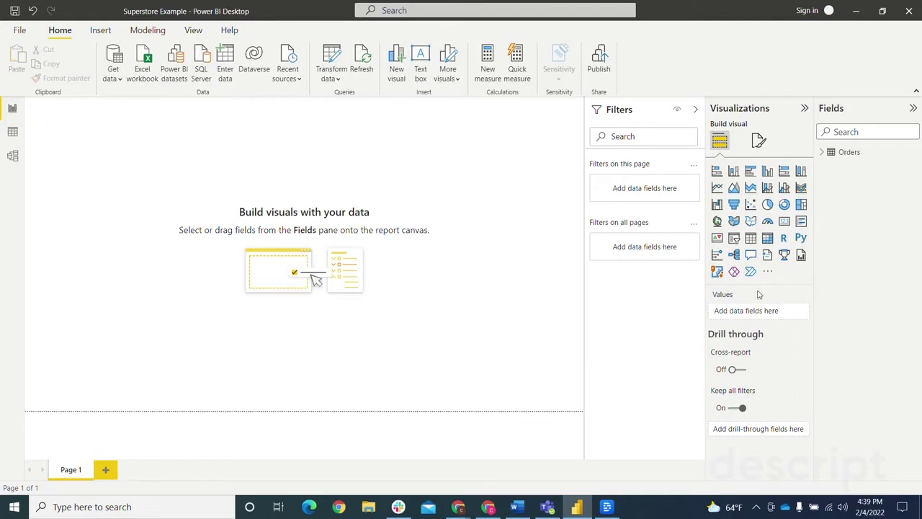
Place a table at the canvas centre with Category and Sales fields, then widen it.
left_click(751, 239)
left_click_drag(103, 186, 279, 267)
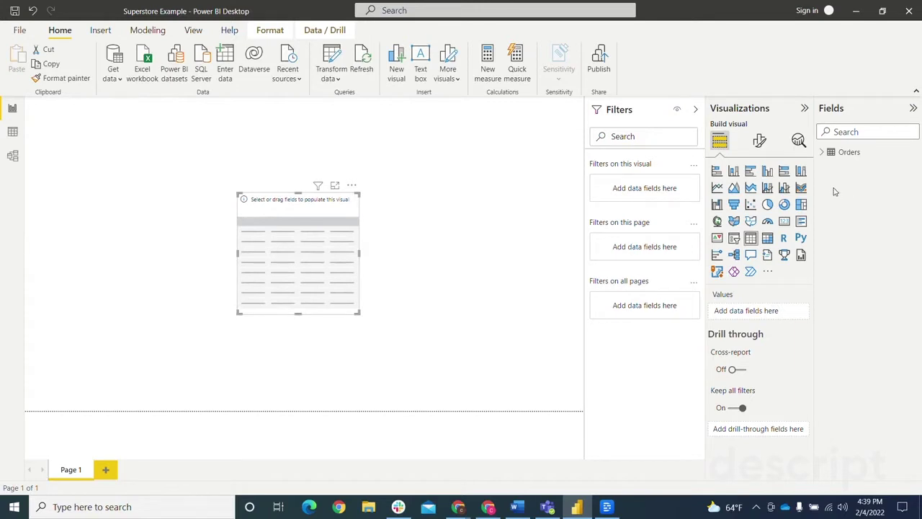
left_click(822, 152)
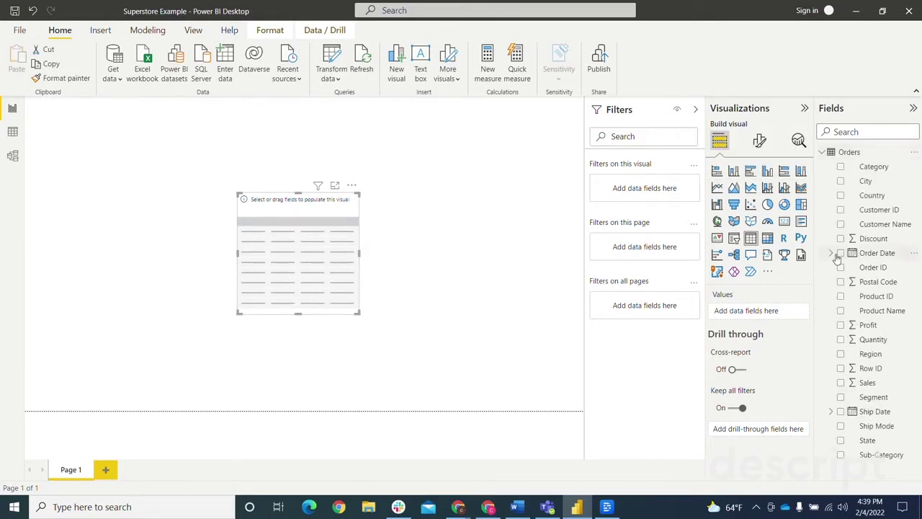
left_click(841, 166)
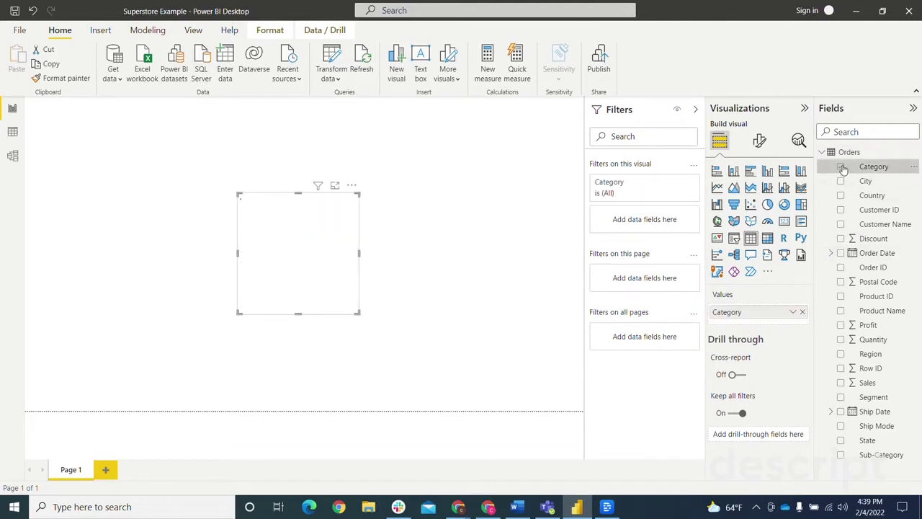
left_click(841, 383)
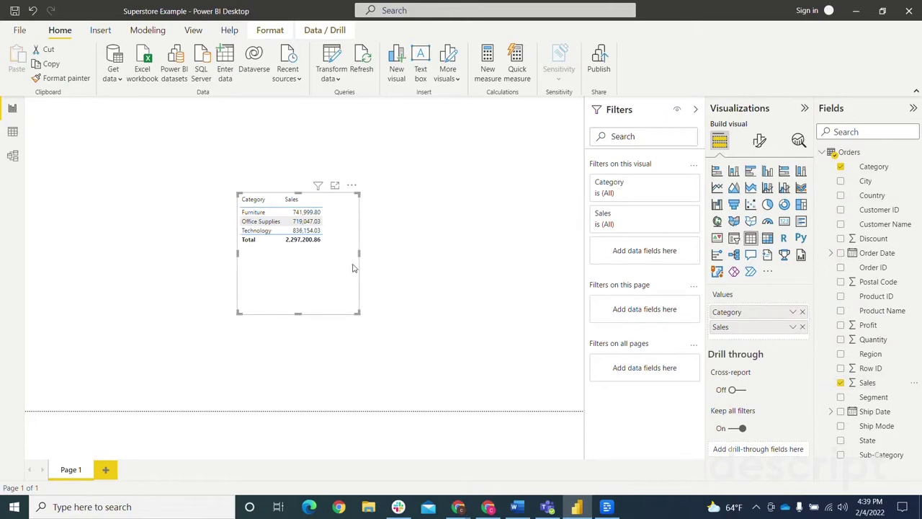
left_click_drag(359, 253, 449, 252)
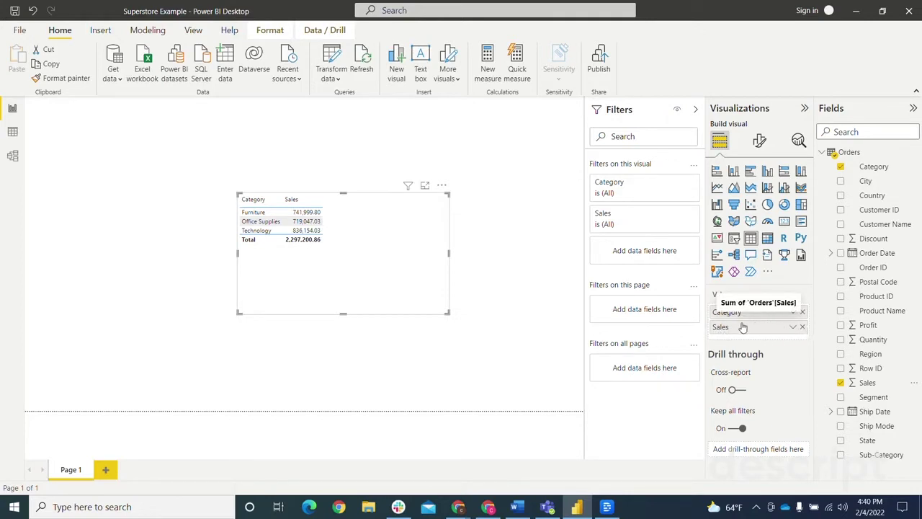
Add a sparkline to the table's Sales field, keeping Sum as its summarization.
left_click(793, 328)
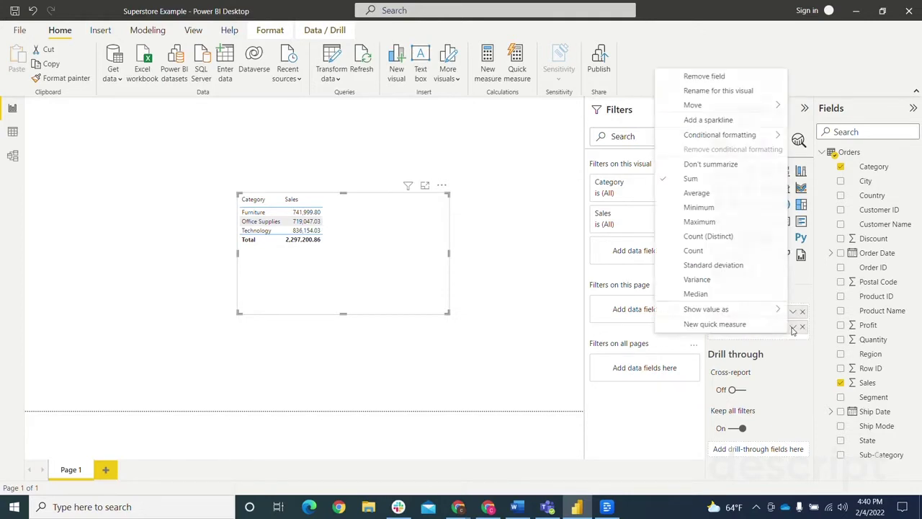
left_click(709, 120)
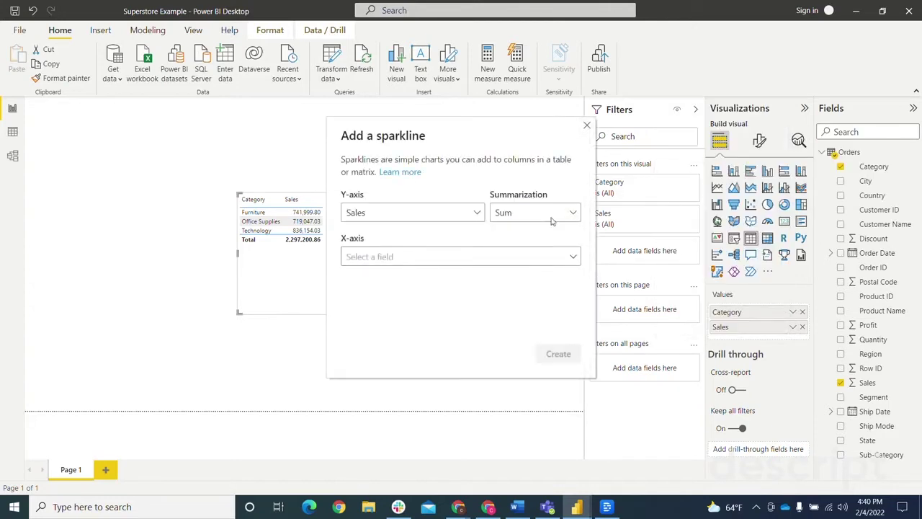
left_click_drag(501, 136, 449, 135)
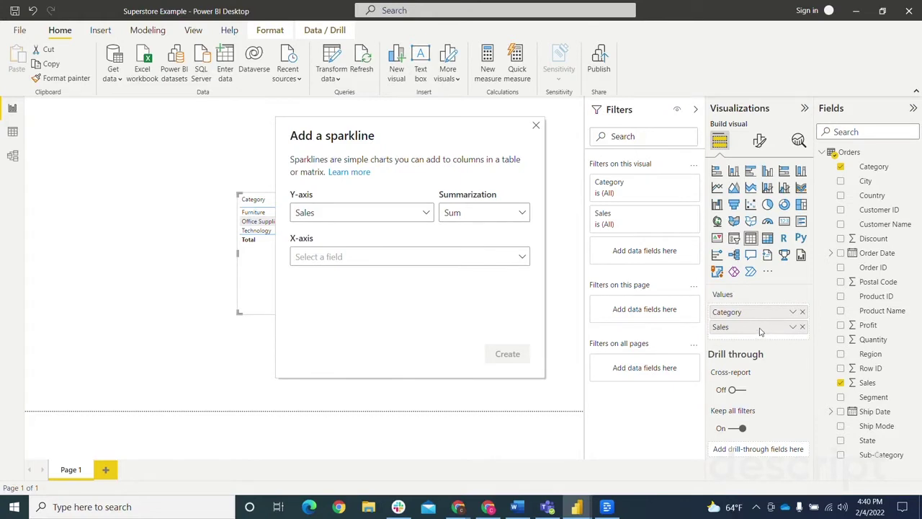
left_click(465, 215)
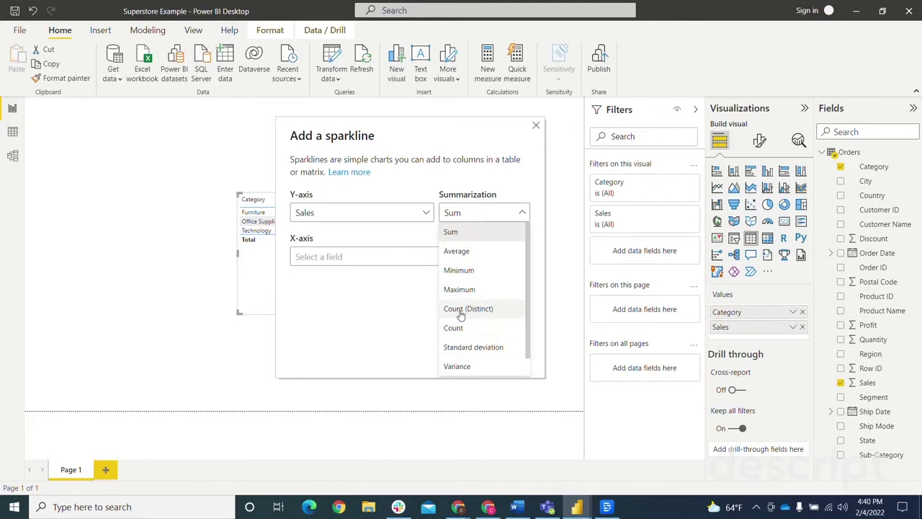
scroll(485, 266, "down", 1)
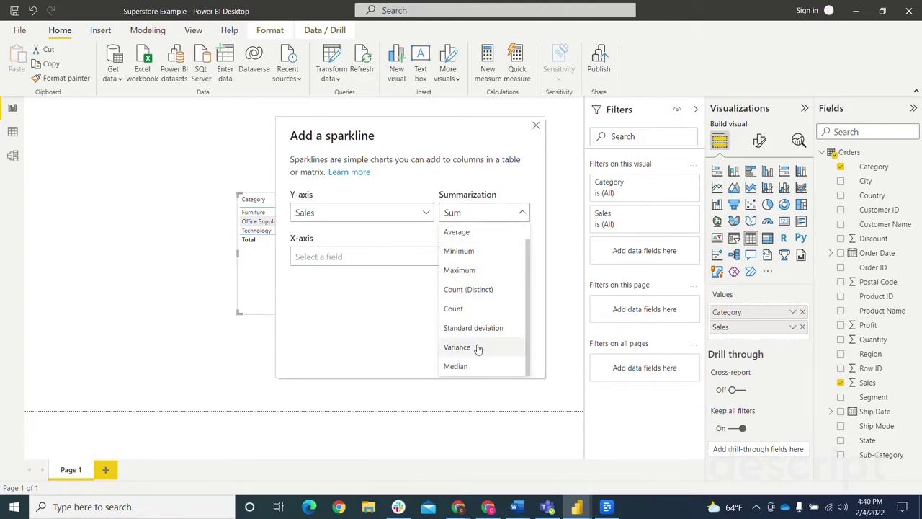
left_click(504, 216)
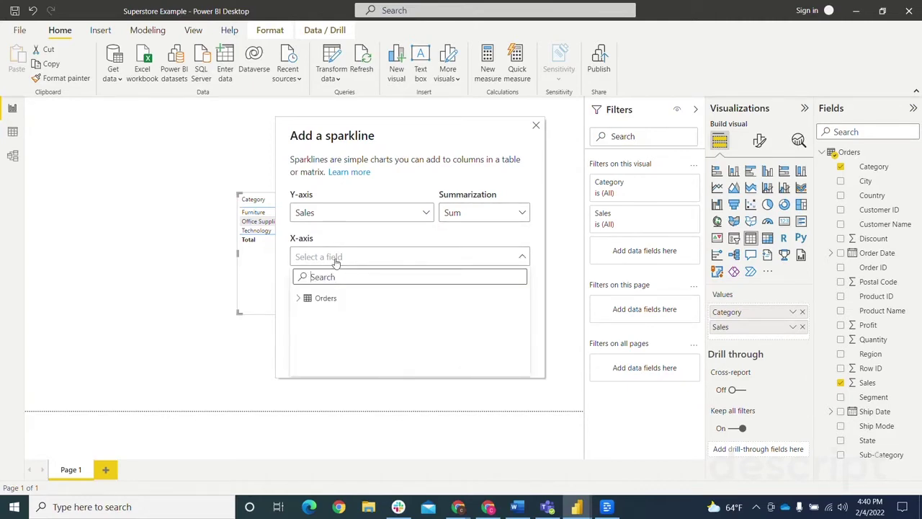
Choose Order Date from the Orders fields as the sparkline's X-axis.
left_click(298, 299)
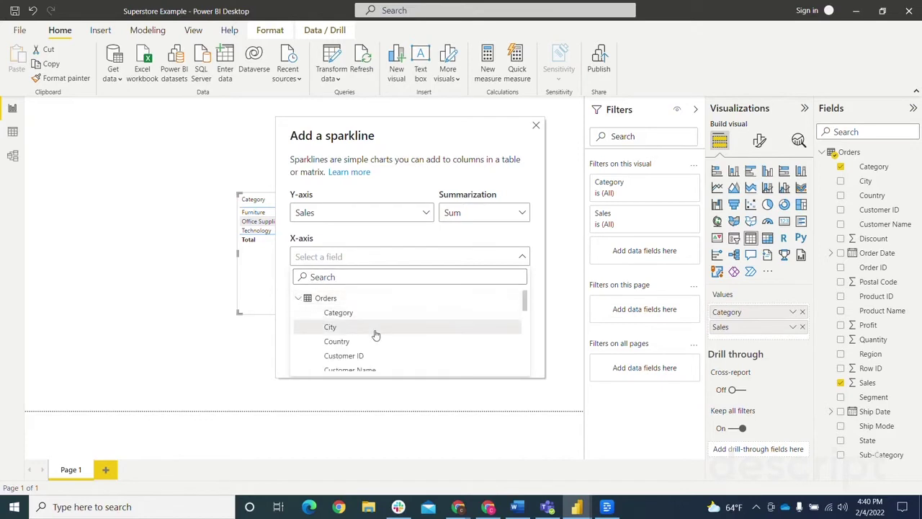
scroll(360, 328, "down", 3)
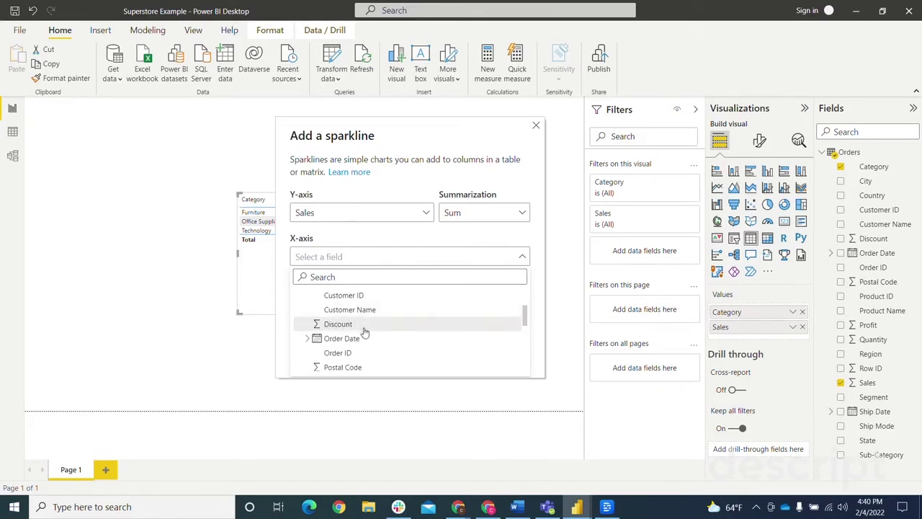
scroll(365, 332, "down", 1)
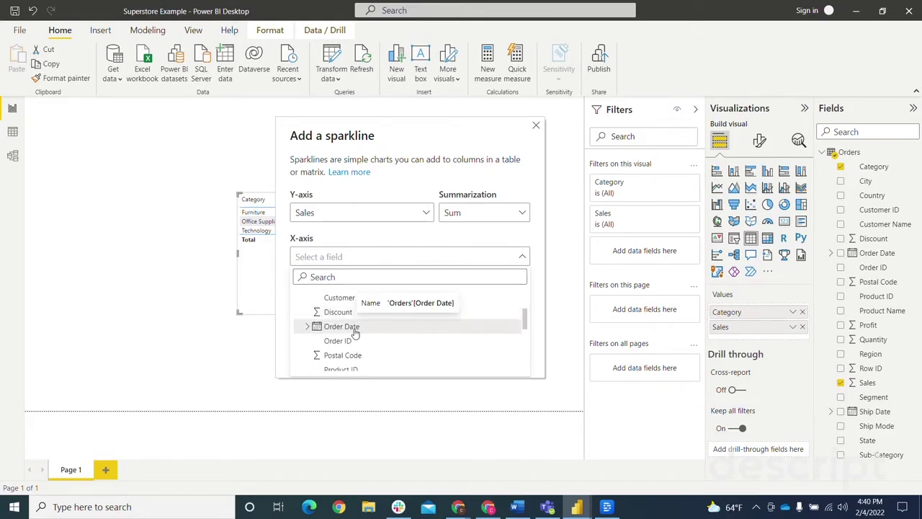
left_click(306, 326)
scroll(375, 345, "down", 2)
left_click(317, 305)
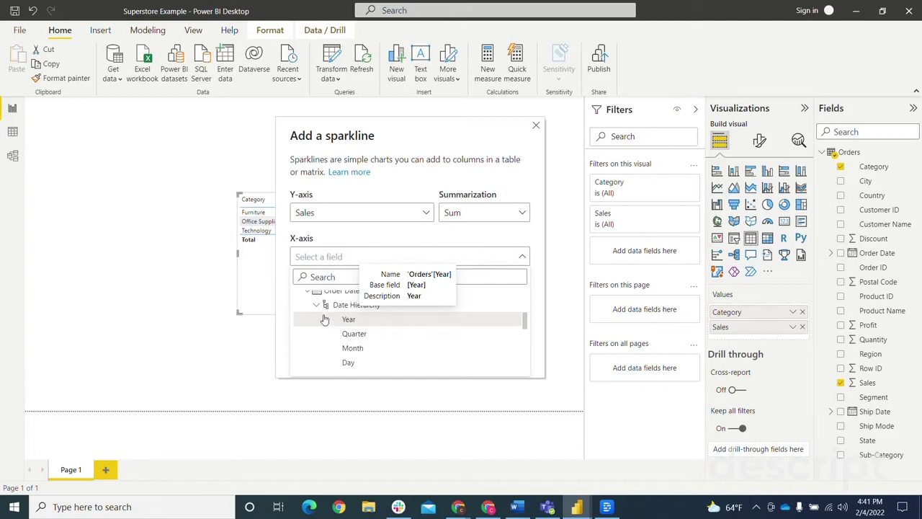
left_click(318, 308)
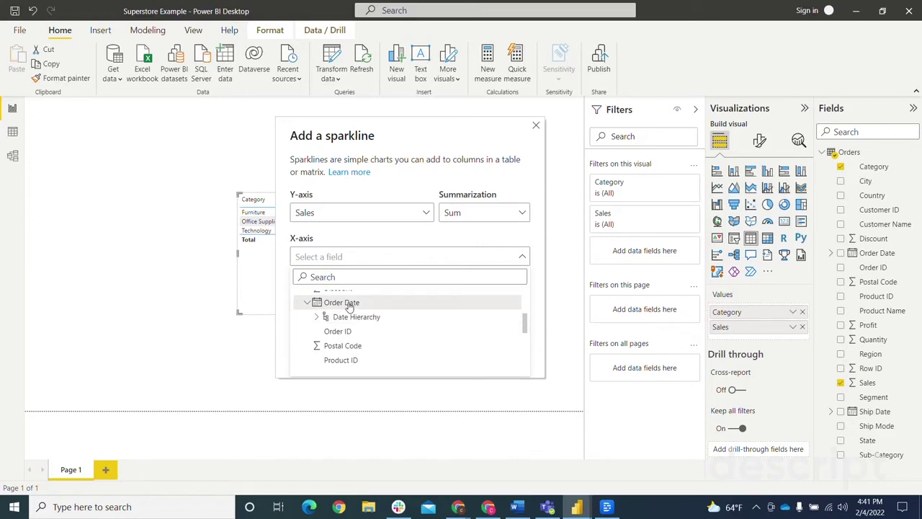
left_click(349, 304)
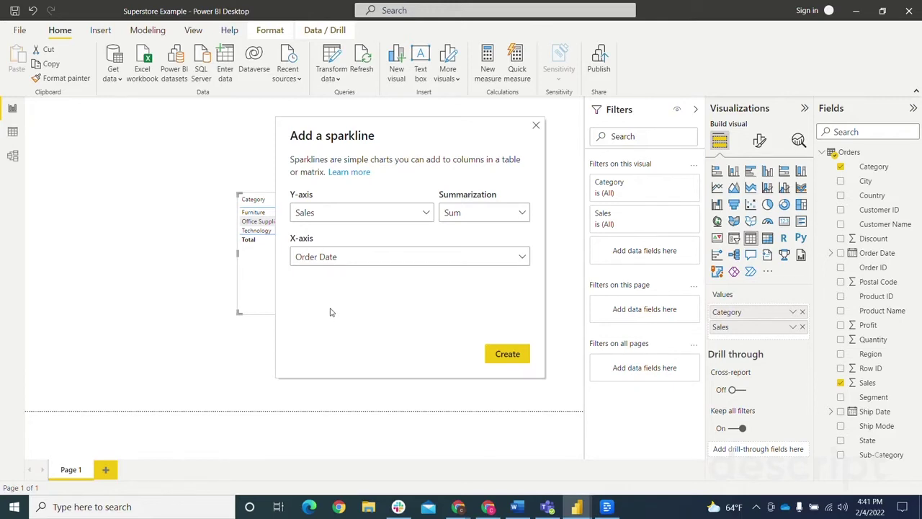
Create the Sales by Order Date sparkline column and check a sparkline's value tooltip.
left_click(508, 354)
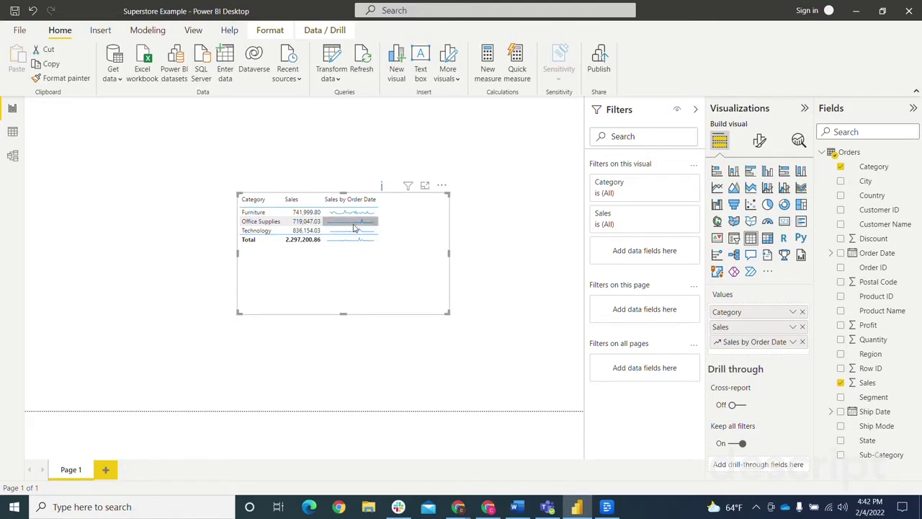
mouse_move(358, 227)
mouse_move(383, 189)
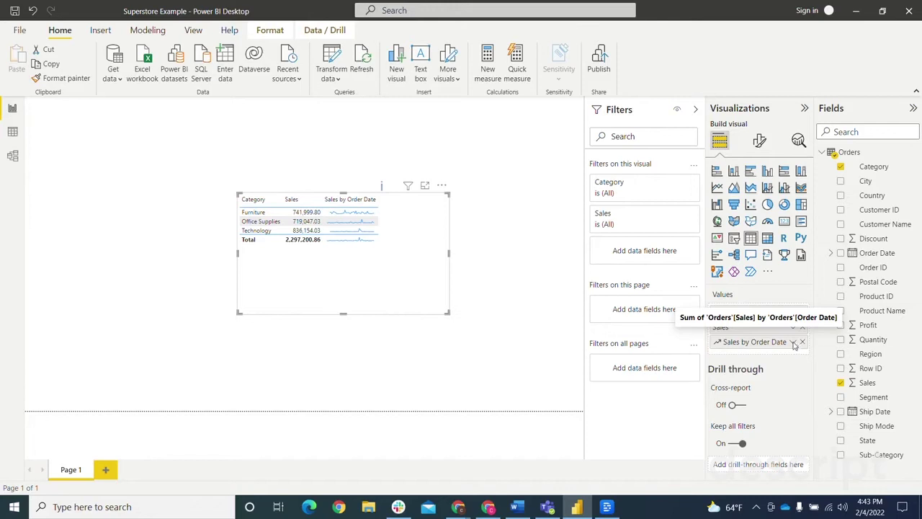
left_click(793, 343)
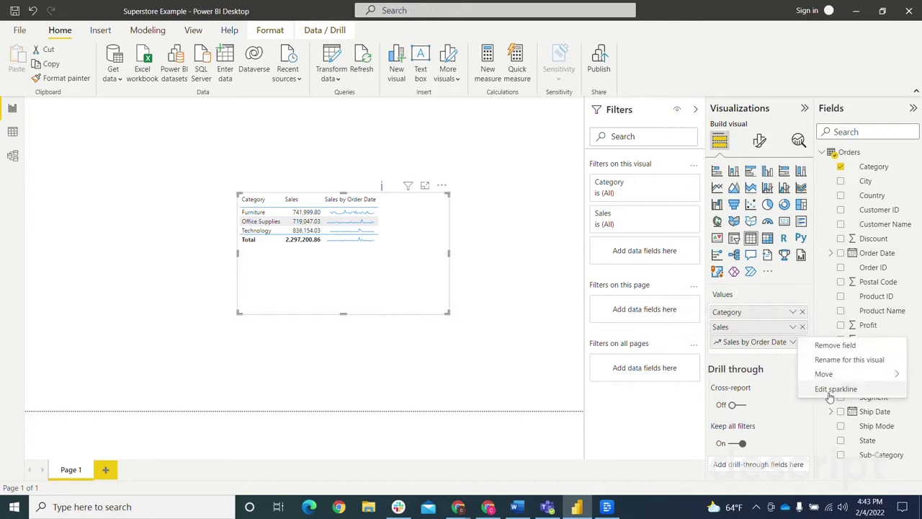
left_click(830, 390)
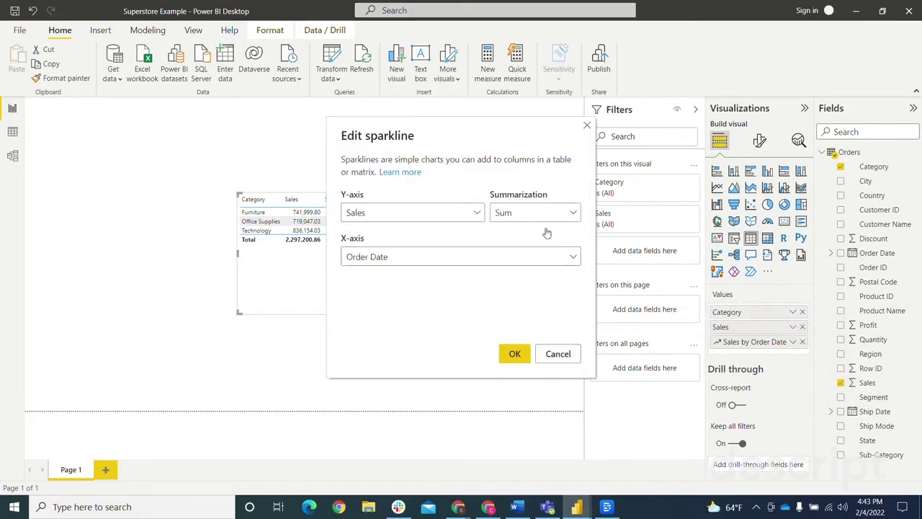
left_click_drag(461, 147, 382, 141)
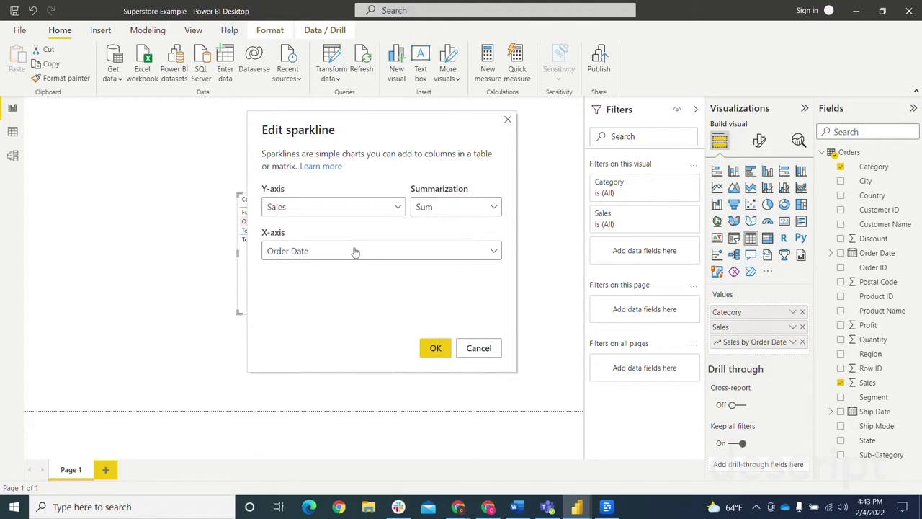
left_click(487, 207)
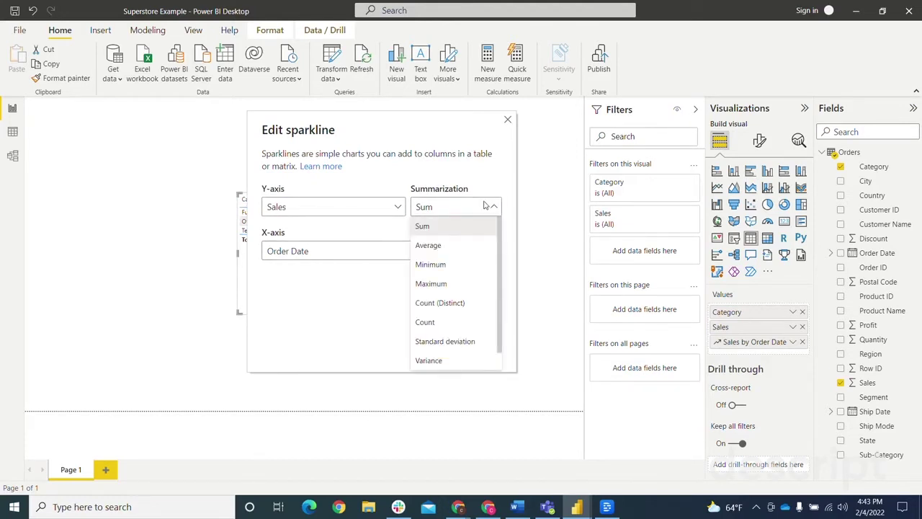
left_click(443, 248)
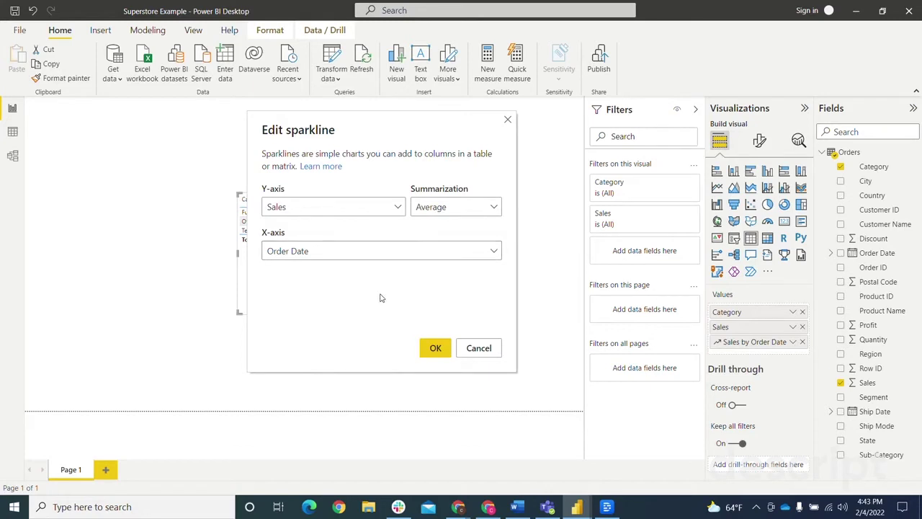
left_click(431, 351)
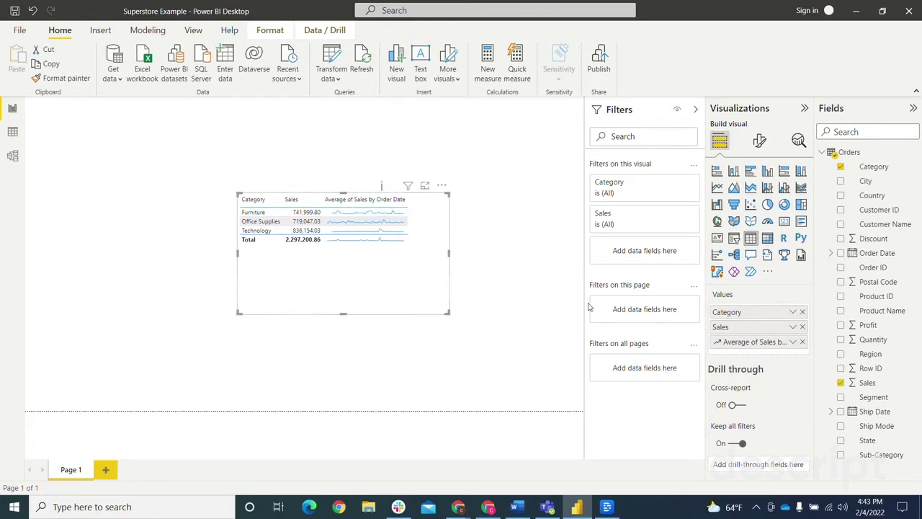
left_click(793, 343)
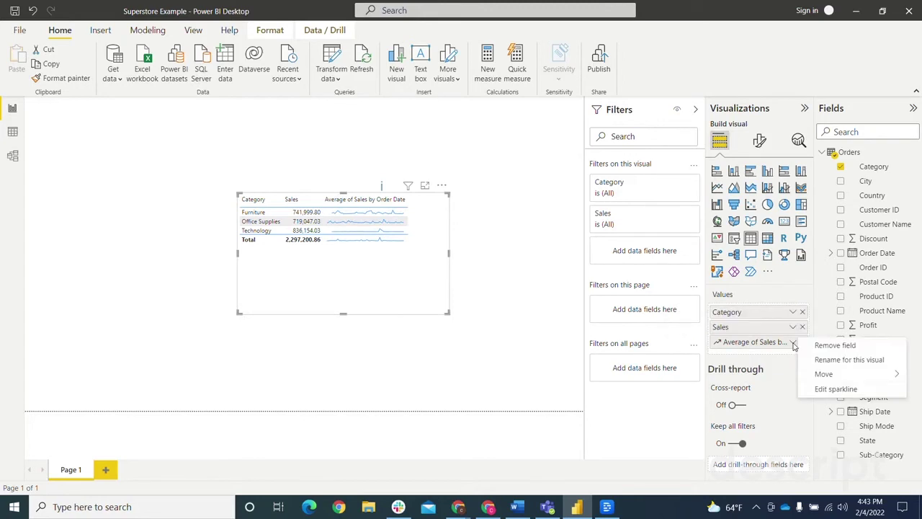
mouse_move(828, 379)
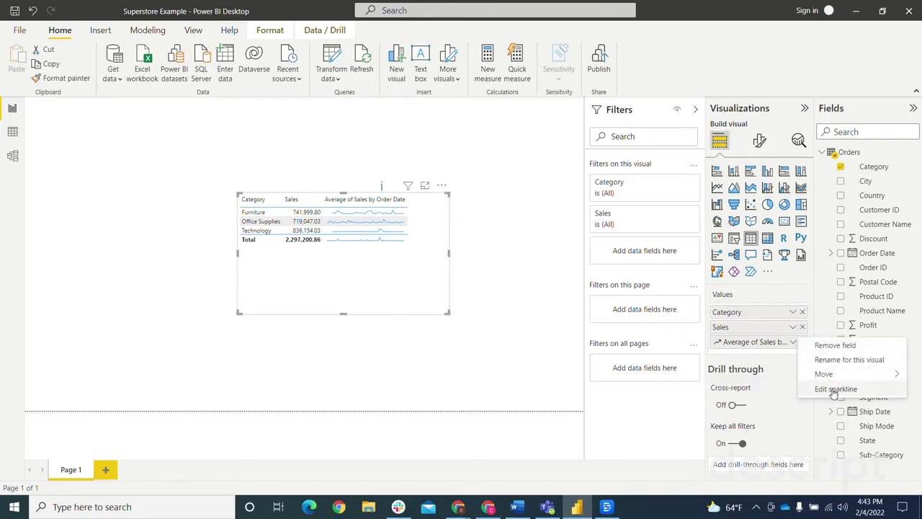
left_click(801, 394)
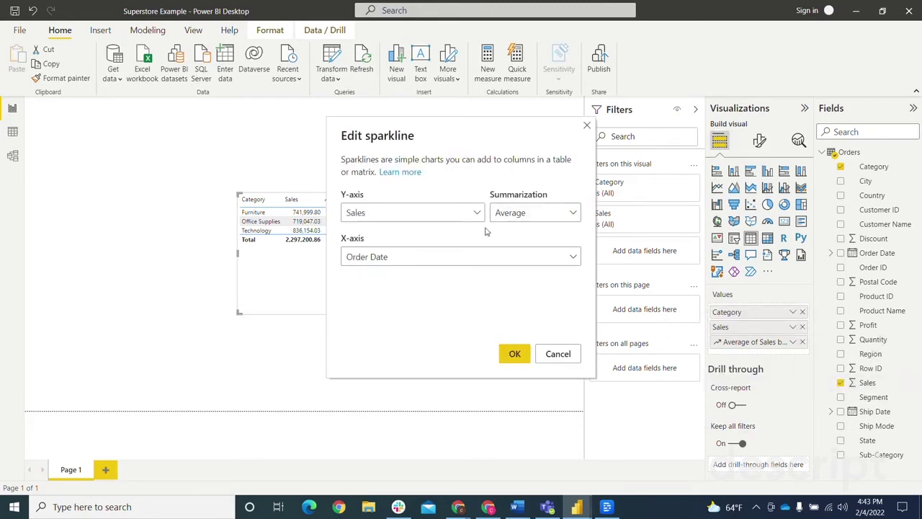
left_click(522, 214)
left_click(502, 231)
left_click(519, 353)
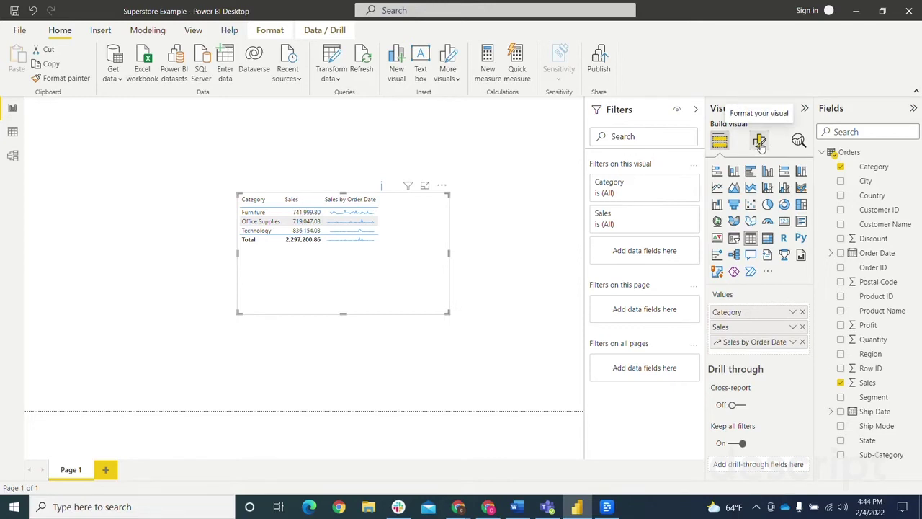
In the table's Sparklines formatting, try the Column chart type, then return to Line.
left_click(760, 143)
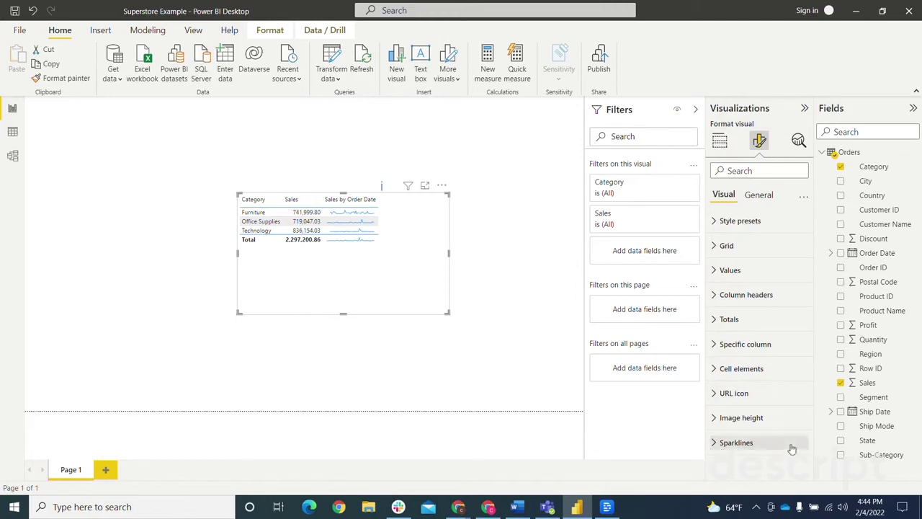
left_click(715, 445)
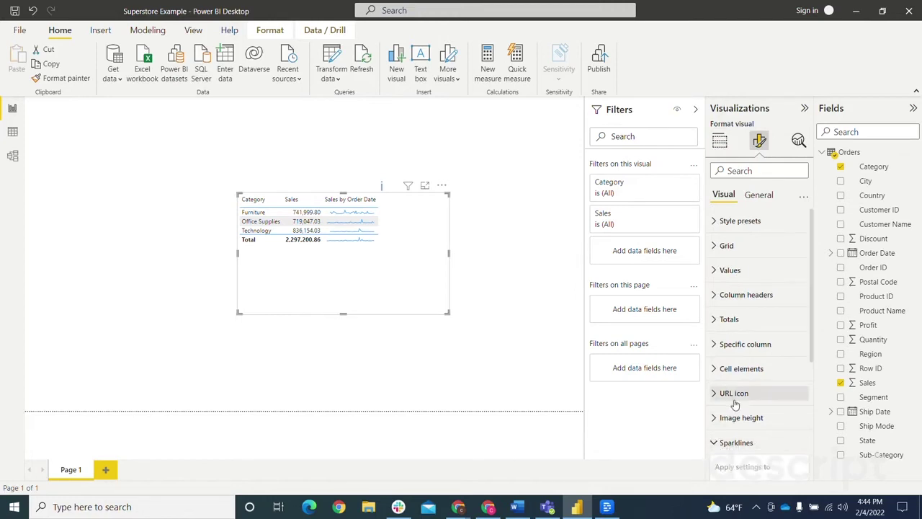
scroll(735, 402, "down", 5)
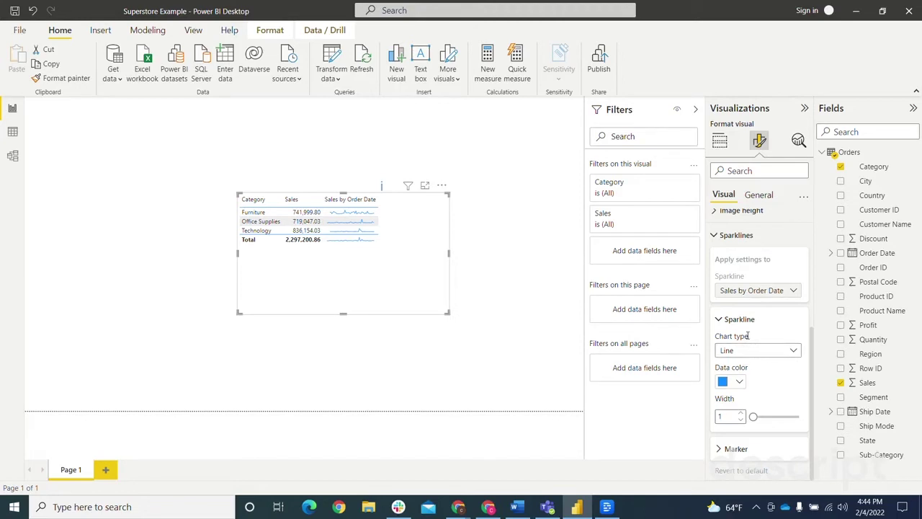
left_click(755, 350)
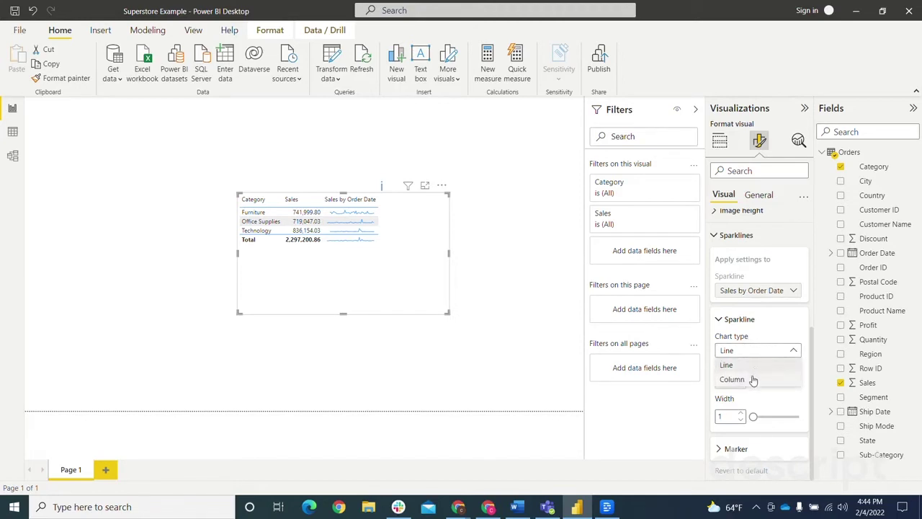
left_click(753, 380)
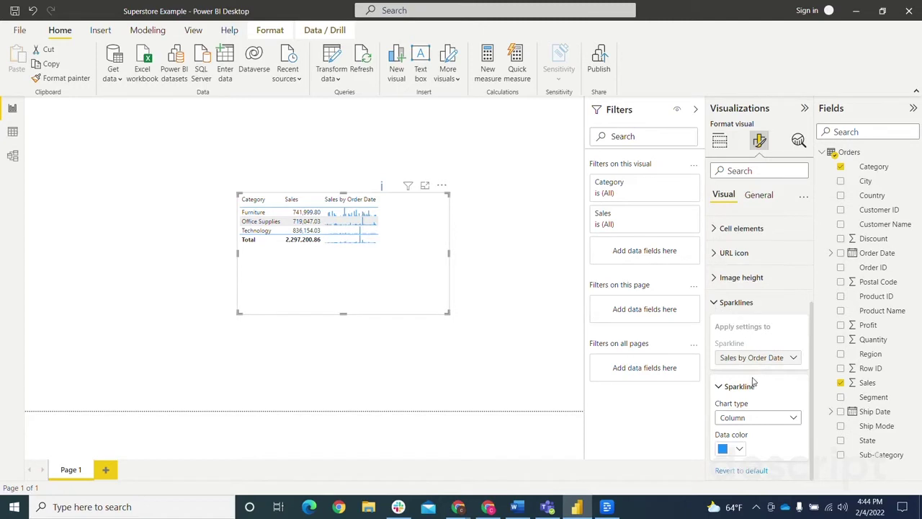
left_click(755, 418)
left_click(753, 433)
Set the sparkline data color to red.
scroll(758, 436, "down", 2)
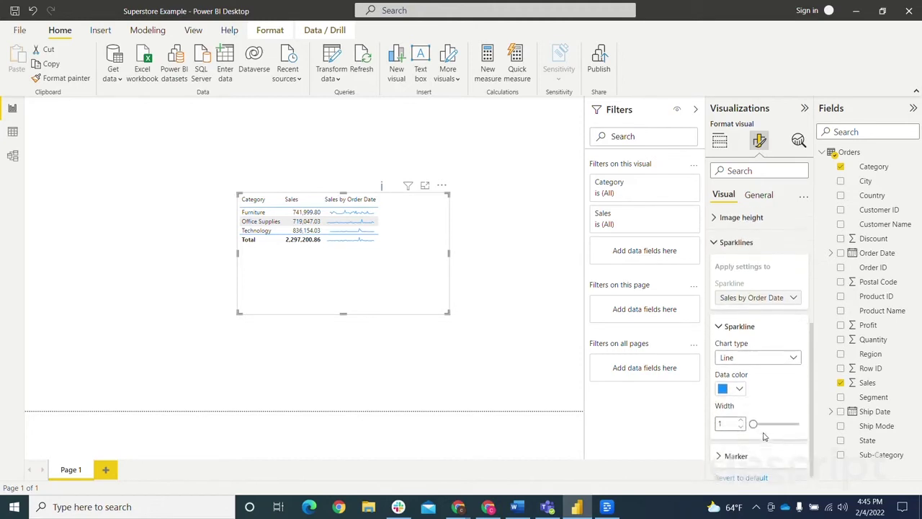
left_click(738, 383)
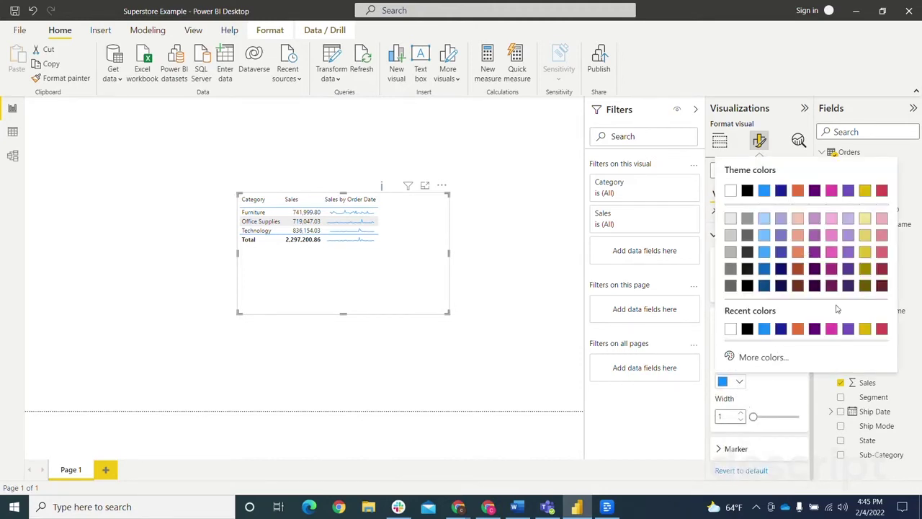
left_click(882, 329)
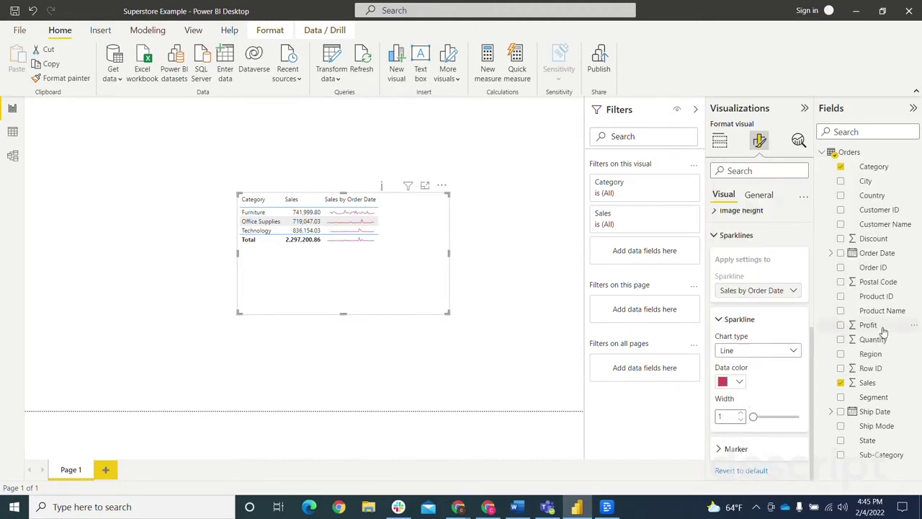
left_click(739, 383)
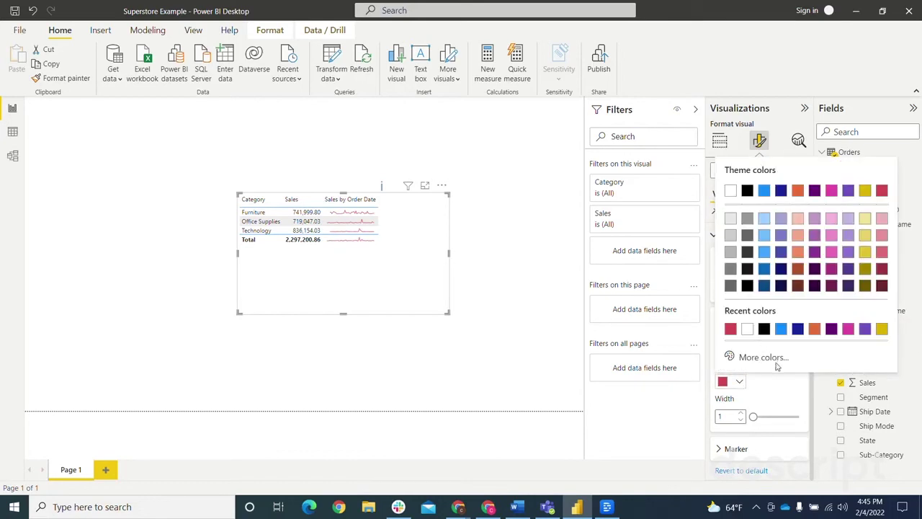
left_click(710, 393)
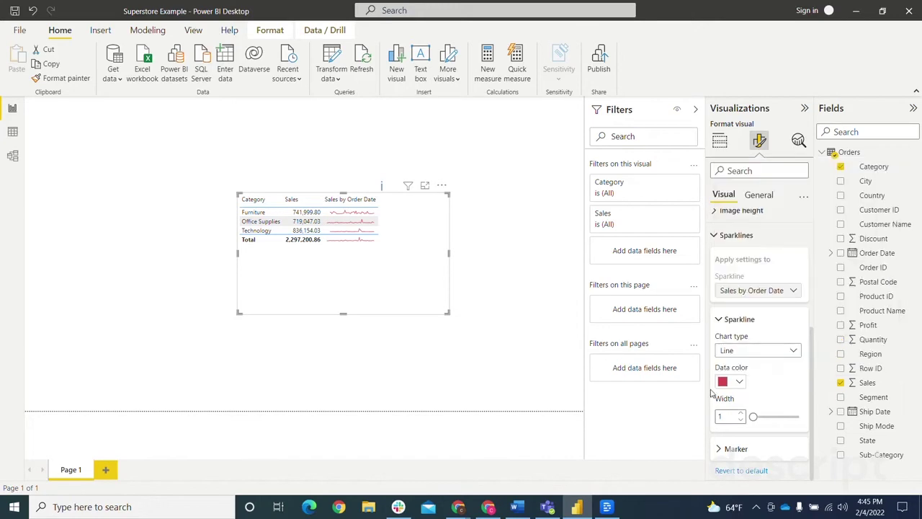
Try sparkline widths 3 and 4, settle back on 1, and expand Marker options.
double_click(741, 414)
left_click(742, 413)
double_click(740, 422)
left_click(740, 422)
left_click(722, 450)
scroll(742, 445, "down", 3)
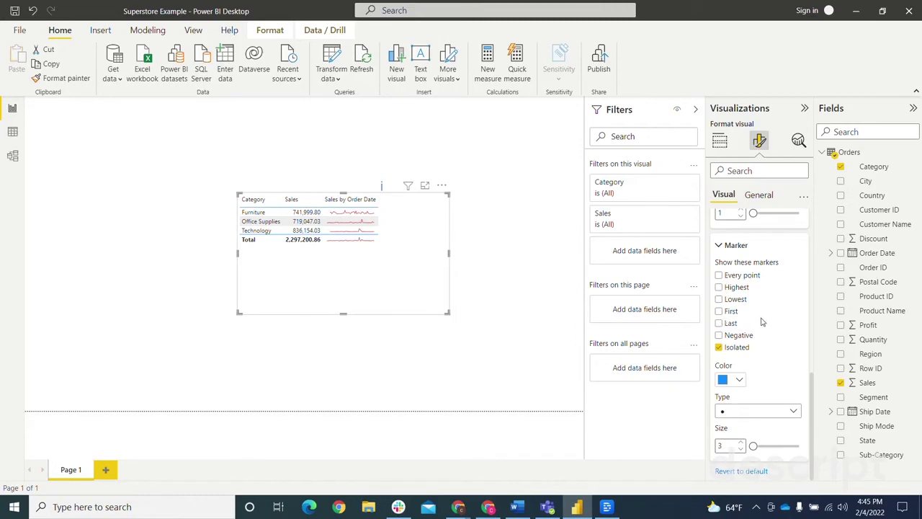
Mark each sparkline's highest point, leaving negative-point markers off.
left_click(719, 338)
left_click(719, 337)
left_click(718, 287)
mouse_move(344, 214)
Try triangle sparkline markers, then set the marker type back to circle.
left_click(777, 412)
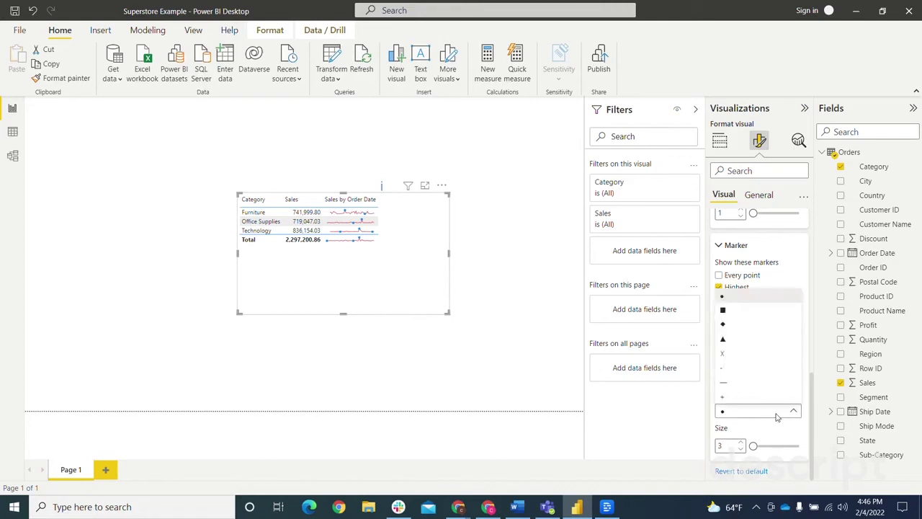
left_click(740, 343)
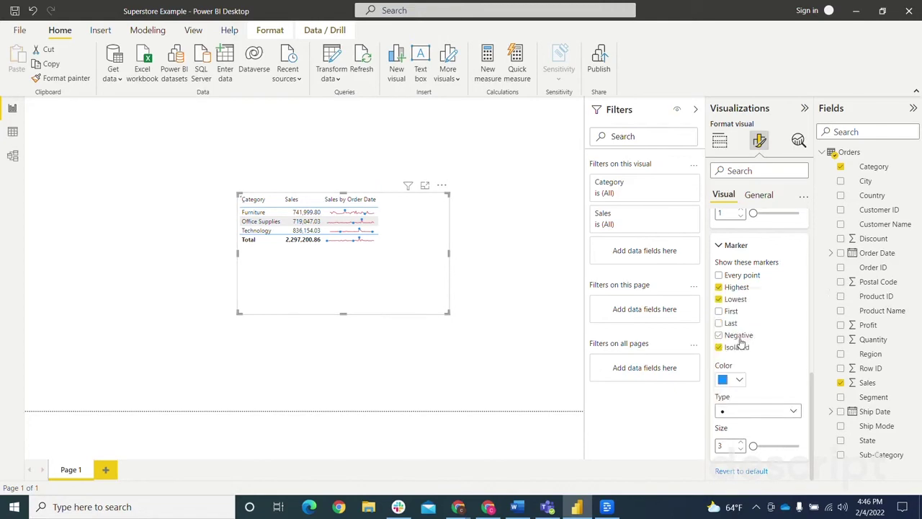
left_click(739, 380)
left_click(740, 381)
left_click(749, 413)
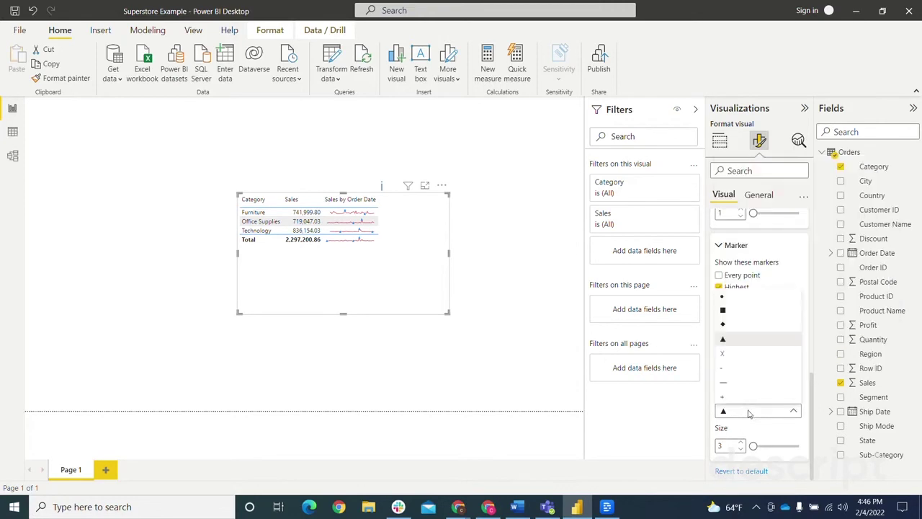
left_click(724, 296)
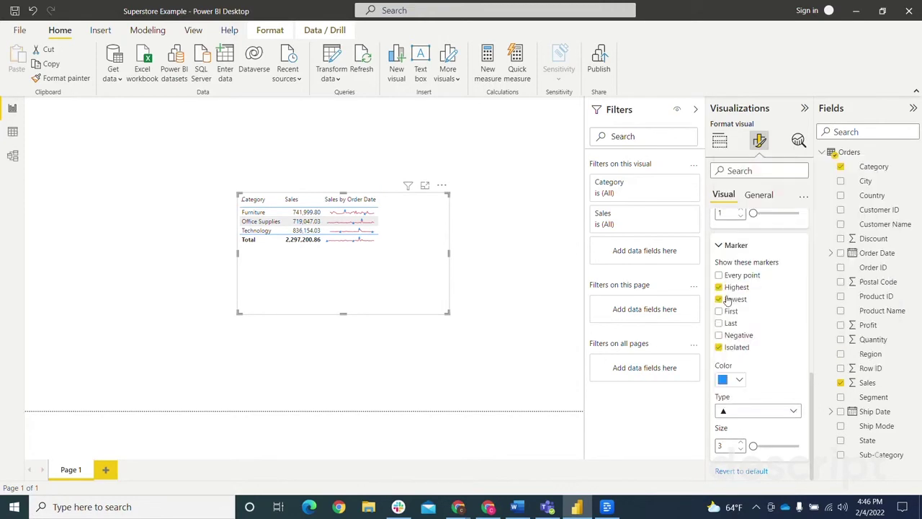
Try marker sizes 4, 5 and 3, then set the marker size to 1.
left_click(742, 442)
left_click(743, 442)
left_click(742, 448)
left_click(742, 449)
left_click(742, 443)
left_click(742, 449)
left_click_drag(729, 445, 712, 448)
type("1")
Collapse the Marker section and move the table to the left of the canvas.
scroll(724, 296, "up", 1)
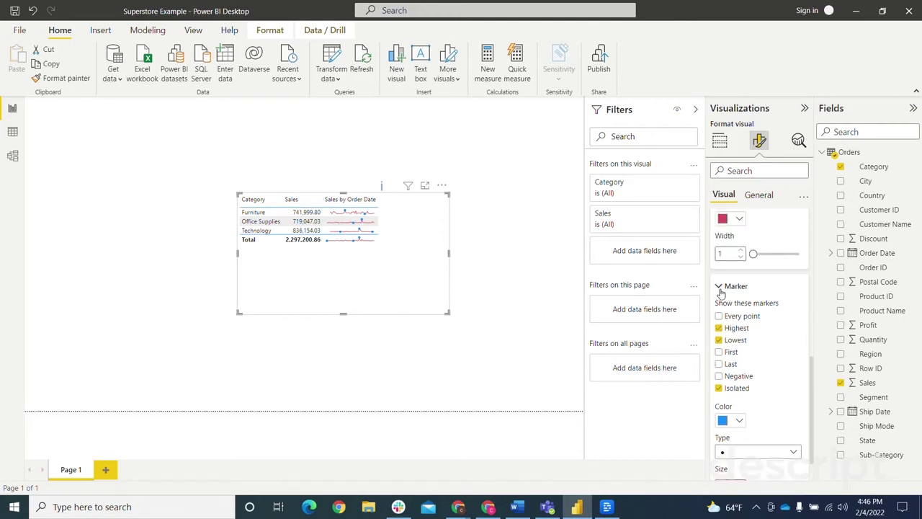
left_click(721, 286)
left_click_drag(379, 261, 195, 263)
Place a matrix right of the table with Category > Sub-Category rows and Sales values.
left_click(323, 270)
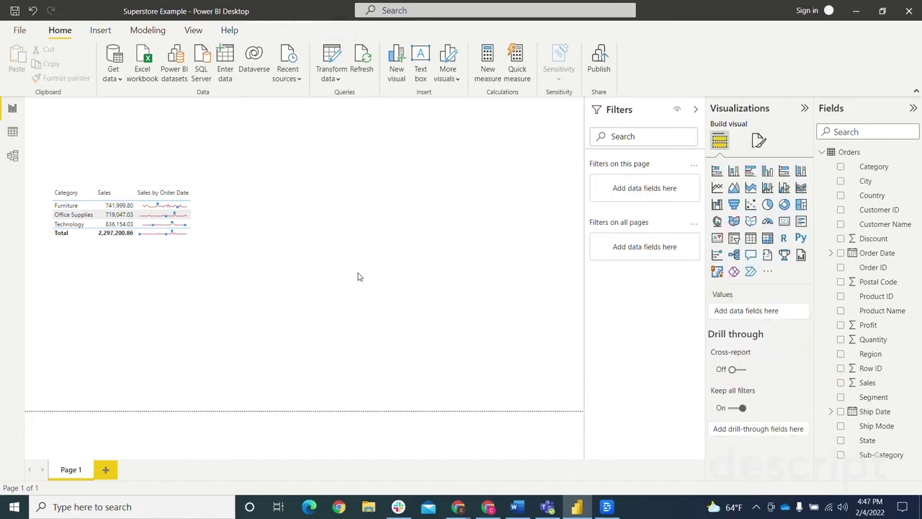
left_click(768, 239)
left_click_drag(199, 168, 447, 219)
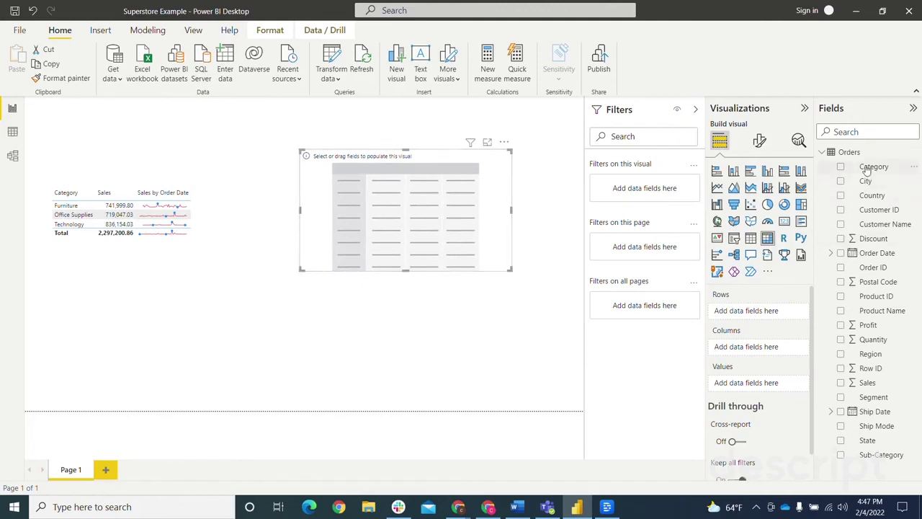
left_click_drag(868, 167, 758, 309)
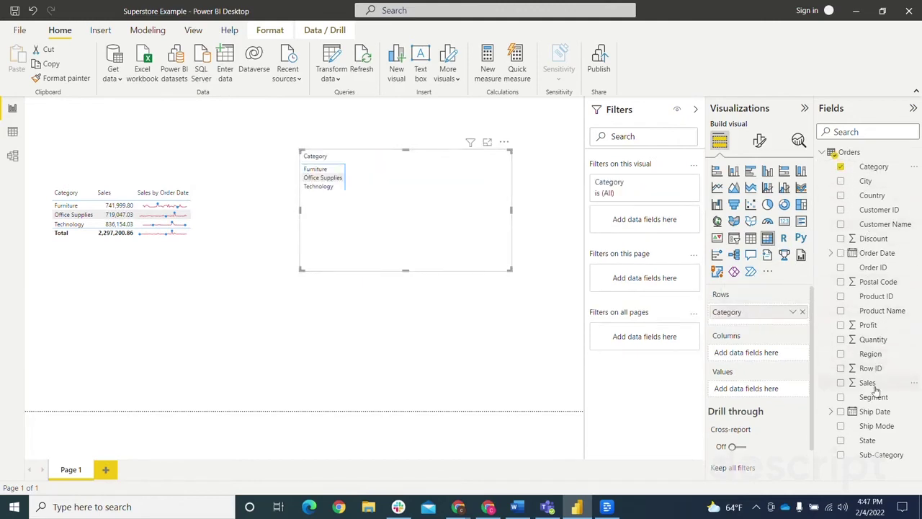
left_click_drag(869, 385, 777, 398)
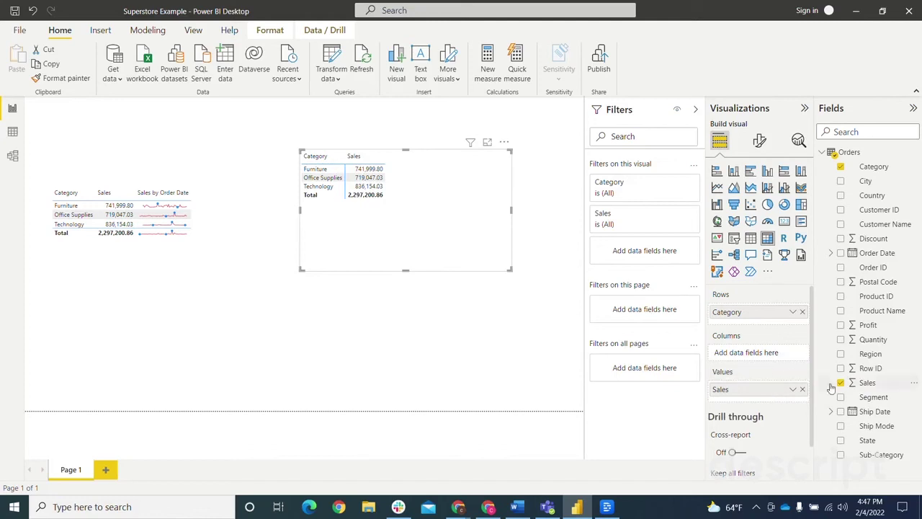
left_click_drag(882, 456, 796, 322)
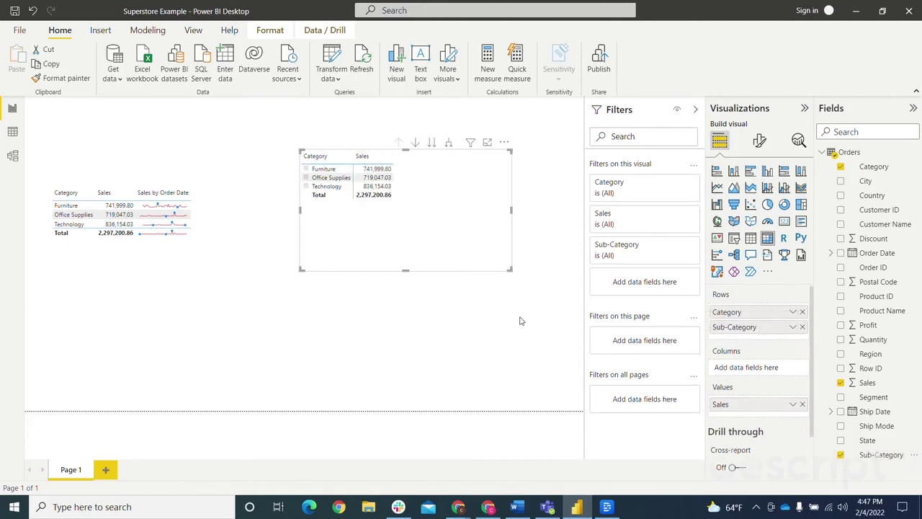
left_click(306, 169)
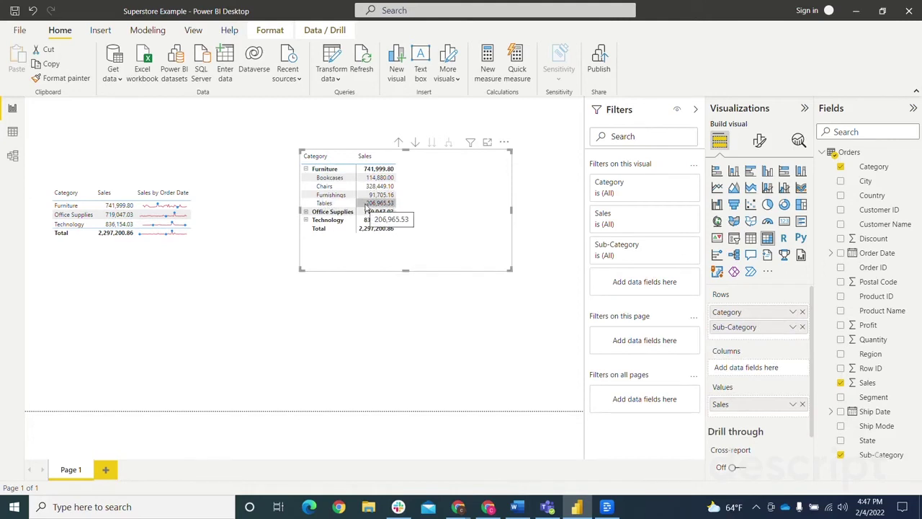
left_click(305, 168)
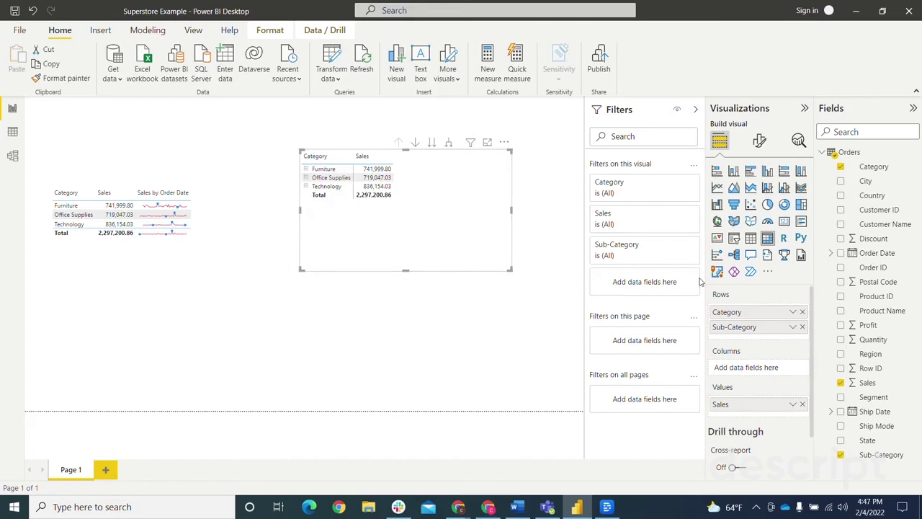
Create a sparkline on the matrix's Sales field with Order Date as the X-axis.
left_click(793, 405)
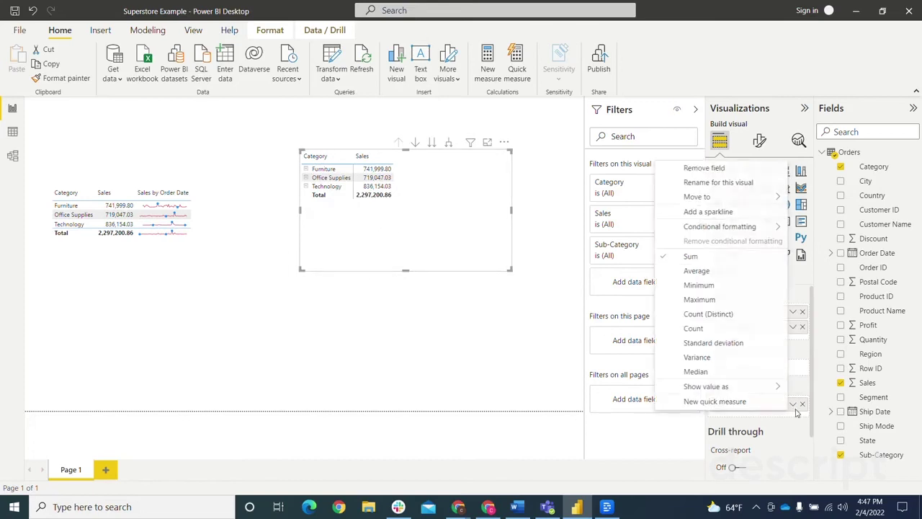
left_click(721, 214)
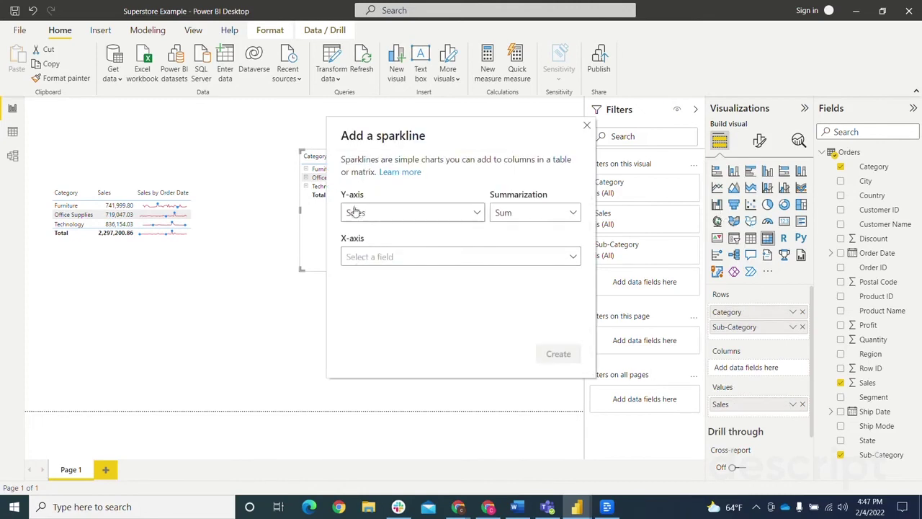
left_click(459, 256)
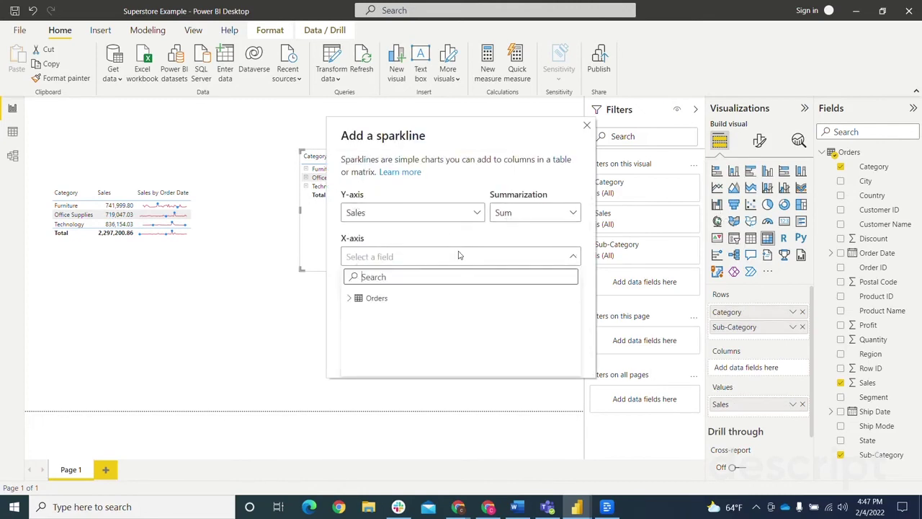
left_click(351, 298)
scroll(381, 330, "down", 1)
scroll(381, 332, "down", 2)
left_click(395, 314)
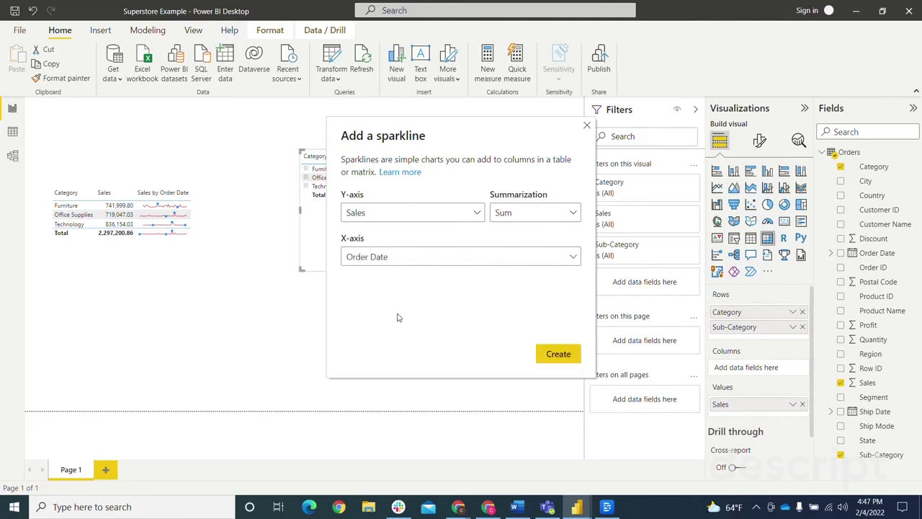
left_click(558, 354)
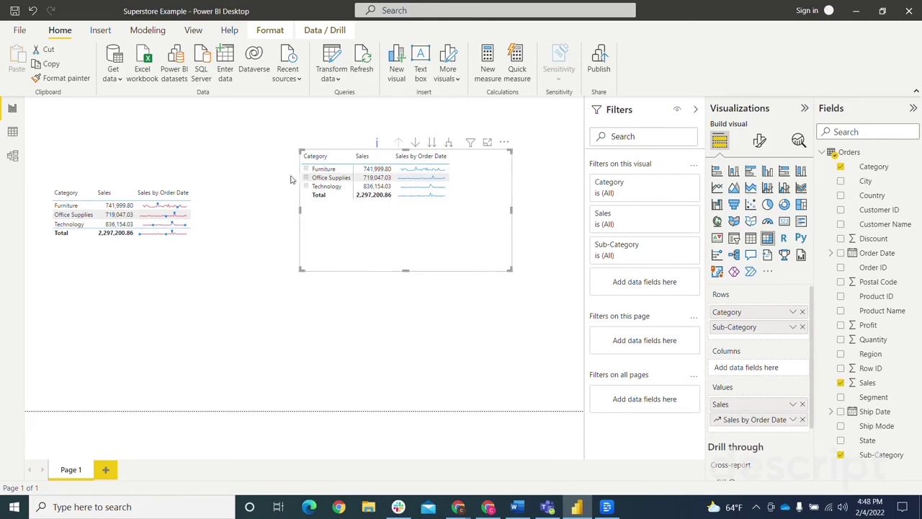
Expand all matrix categories one level to show sub-category rows like Bookcases, Chairs and Binders with sparklines.
left_click(450, 143)
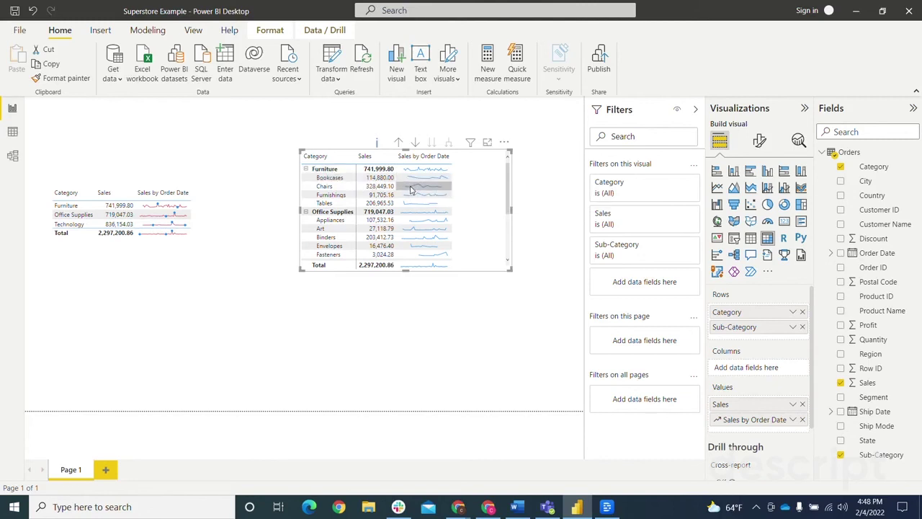
mouse_move(418, 200)
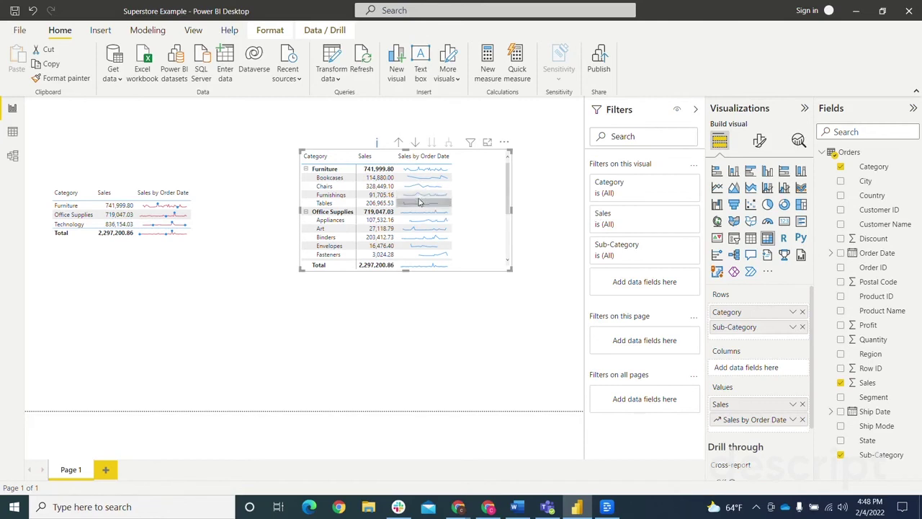
scroll(420, 201, "down", 4)
scroll(422, 201, "up", 5)
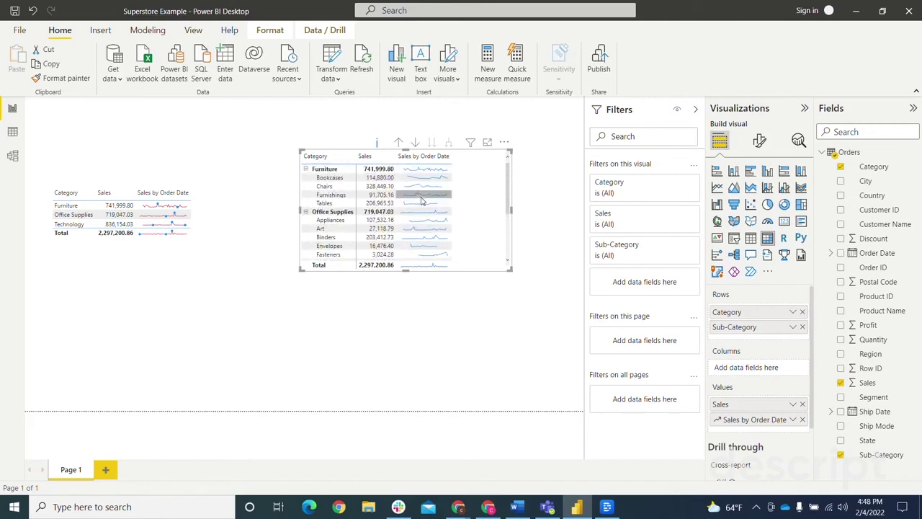
Open the matrix's Format visual settings and expand the Sparklines section.
left_click(759, 141)
scroll(761, 281, "down", 1)
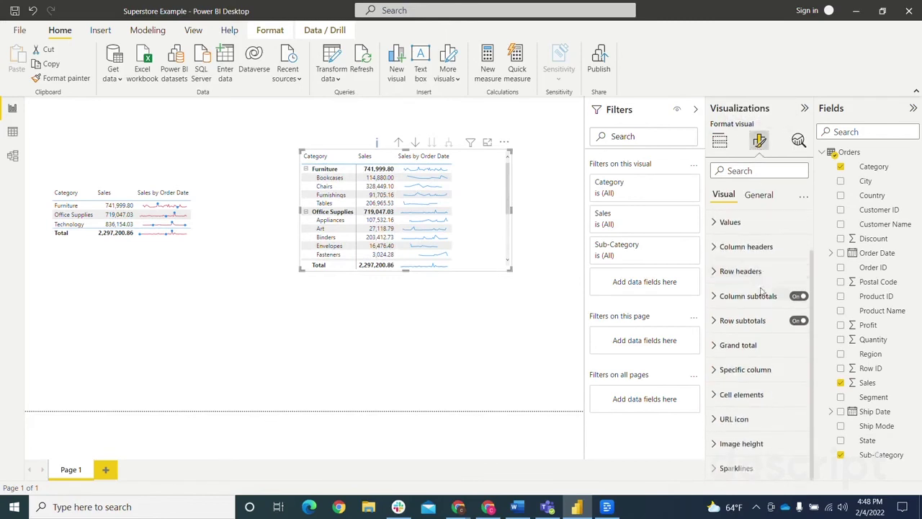
left_click(749, 468)
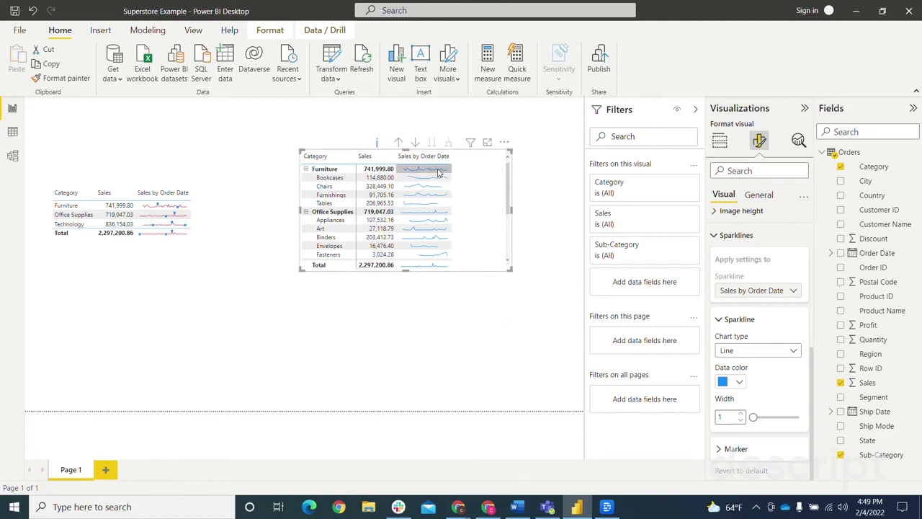
mouse_move(438, 171)
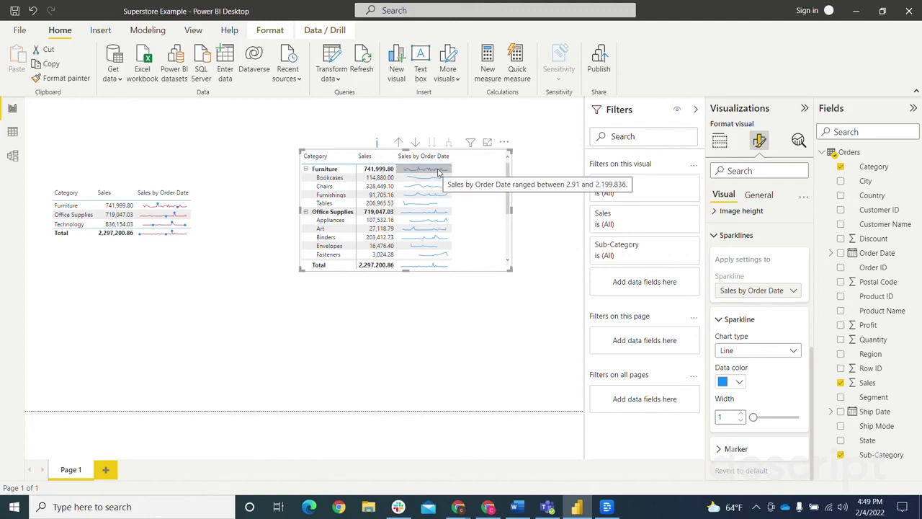